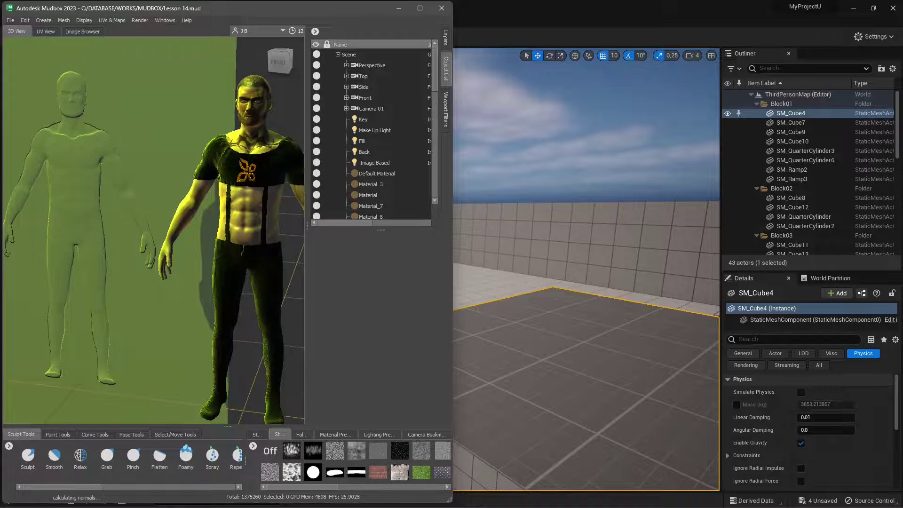
Select the character's skin and clothing meshes with the Objects selection tool in the maximized Mudbox window
click(420, 8)
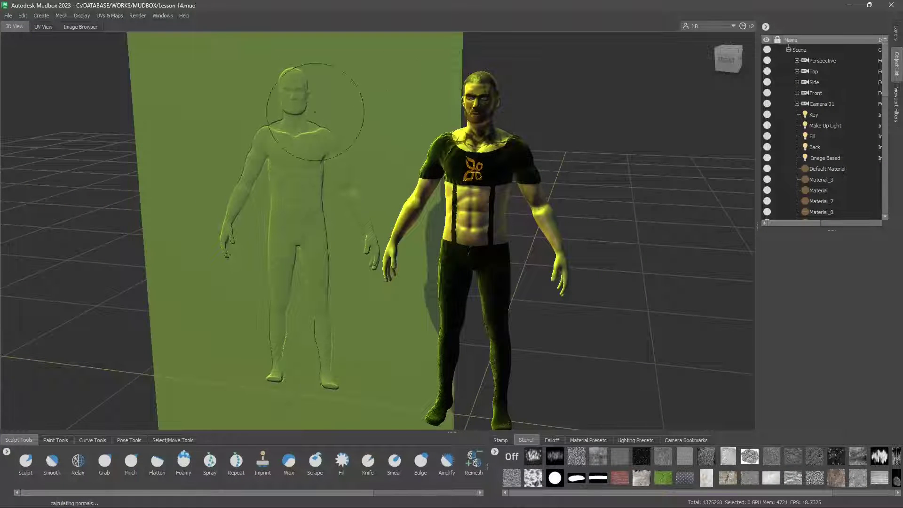
click(8, 16)
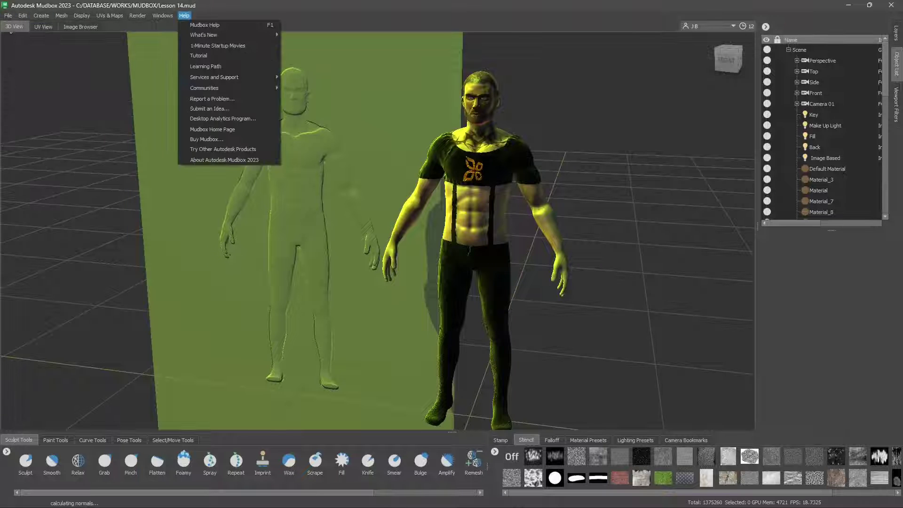
click(183, 16)
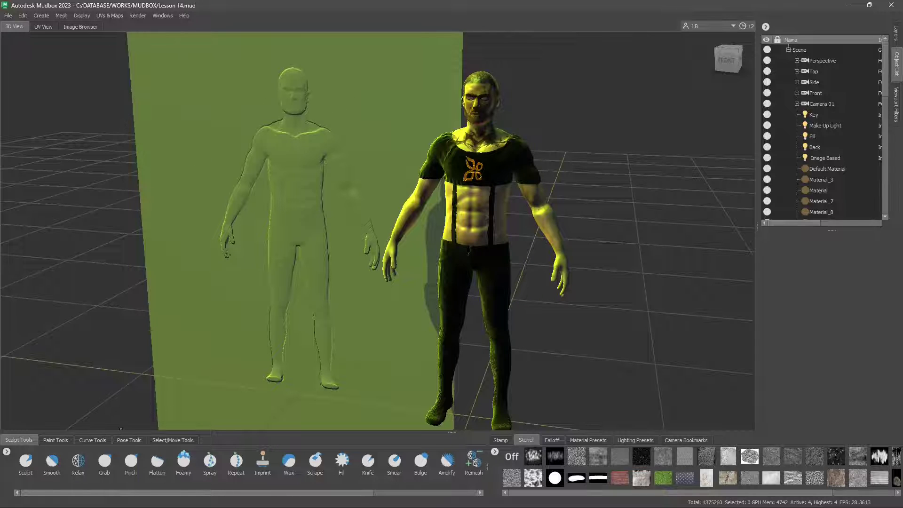
click(173, 440)
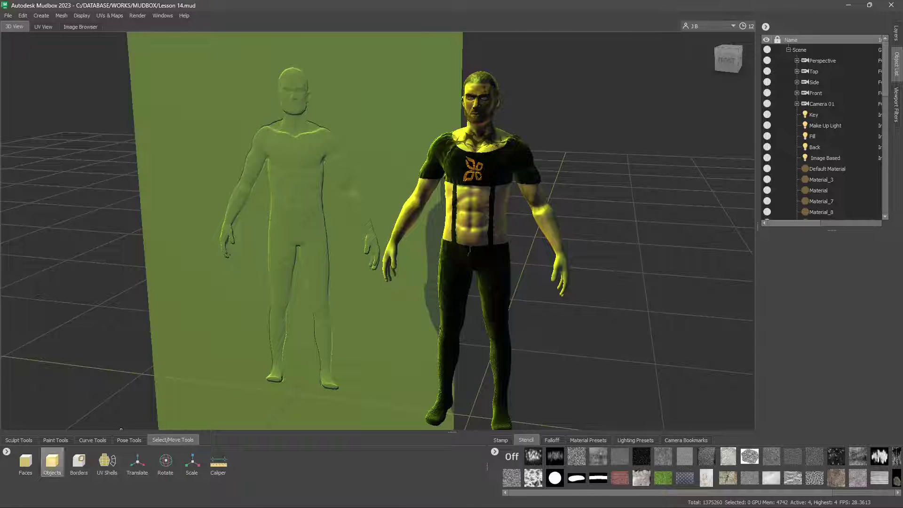
click(52, 461)
click(480, 110)
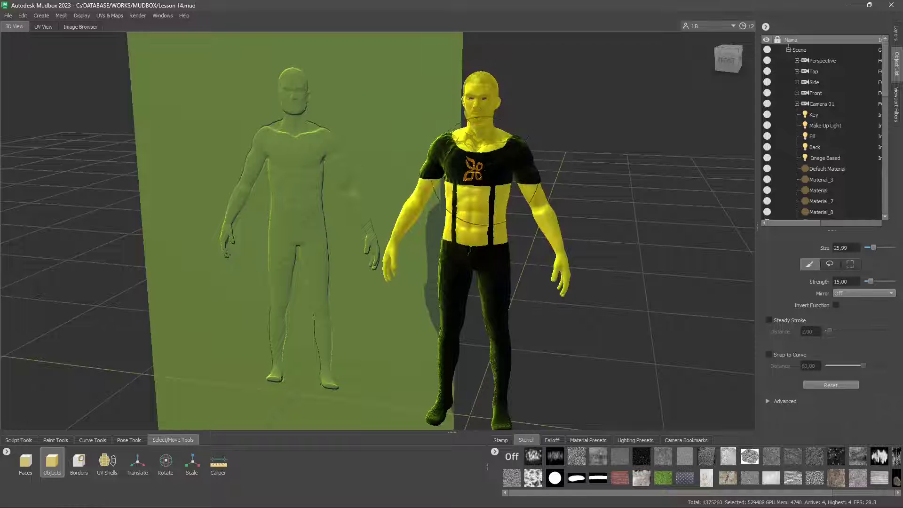
click(516, 161)
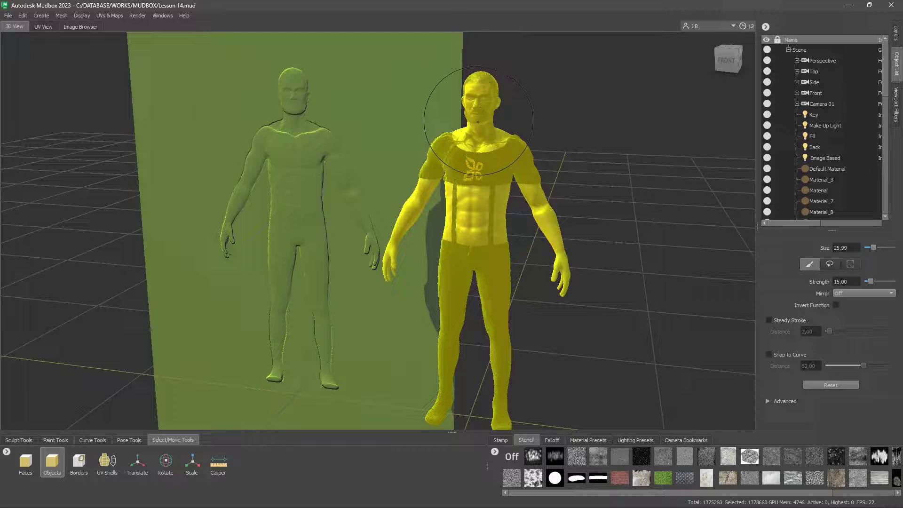
Start exporting the selection as Autodesk FBX and browse to the Character Design mesh folder
click(8, 15)
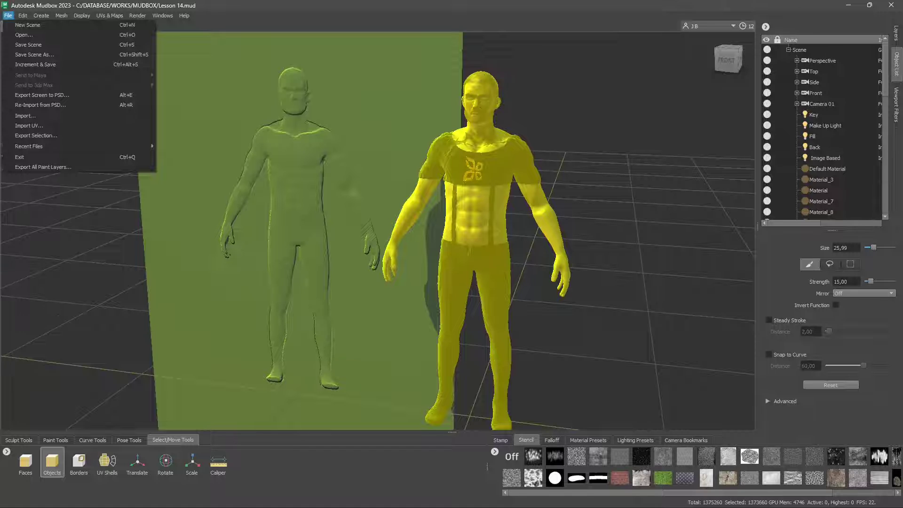
mouse_move(42, 146)
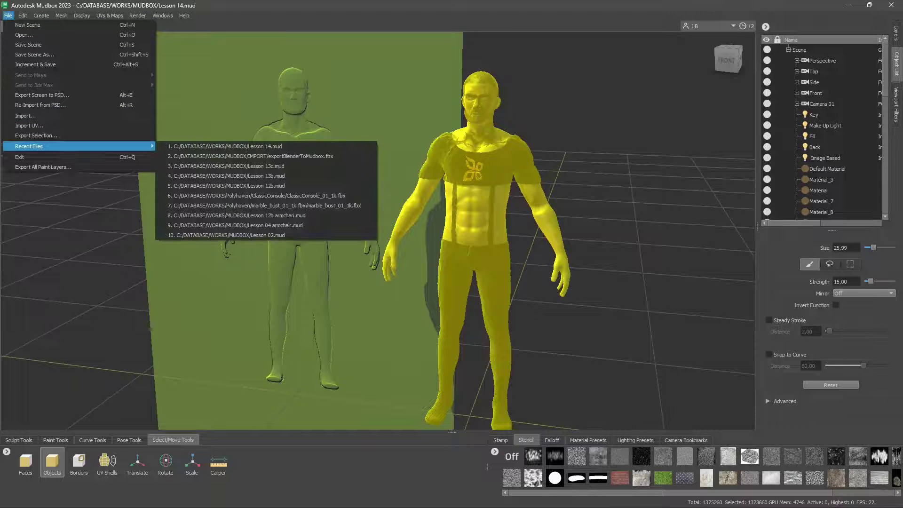
key(Escape)
key(Escape)
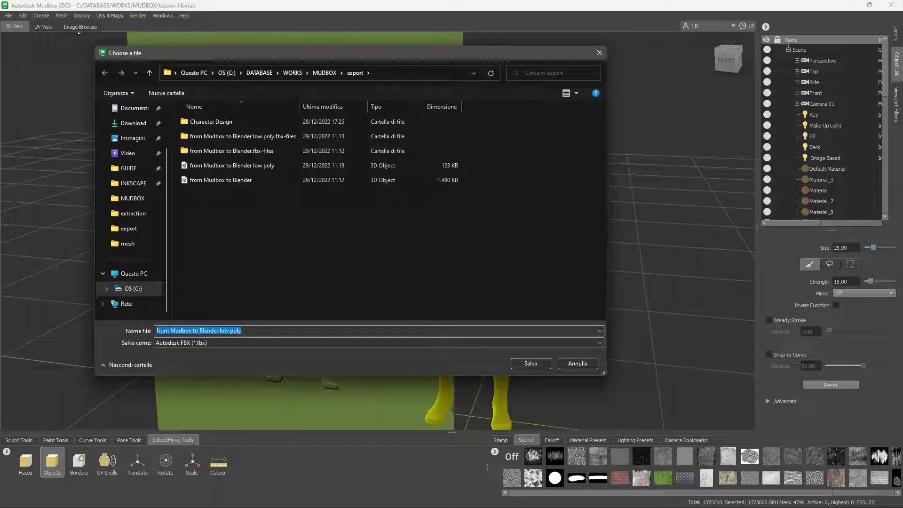
double_click(211, 122)
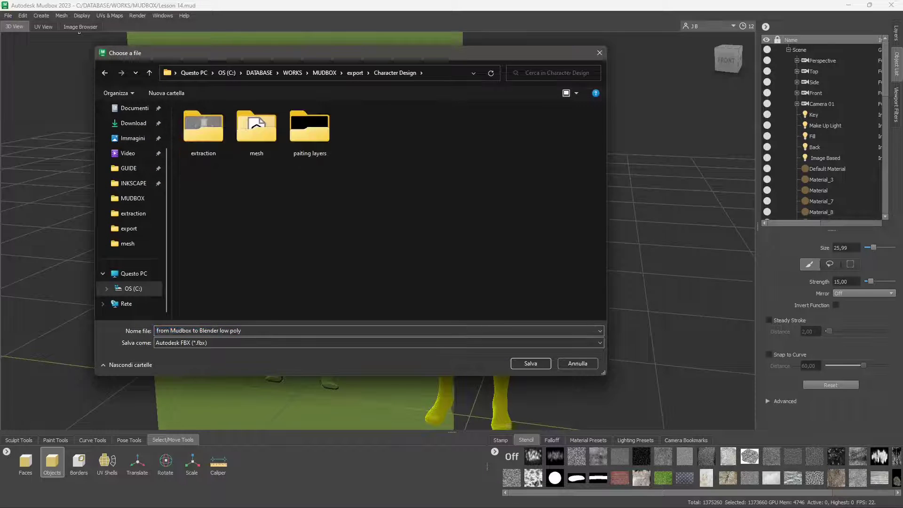
click(257, 130)
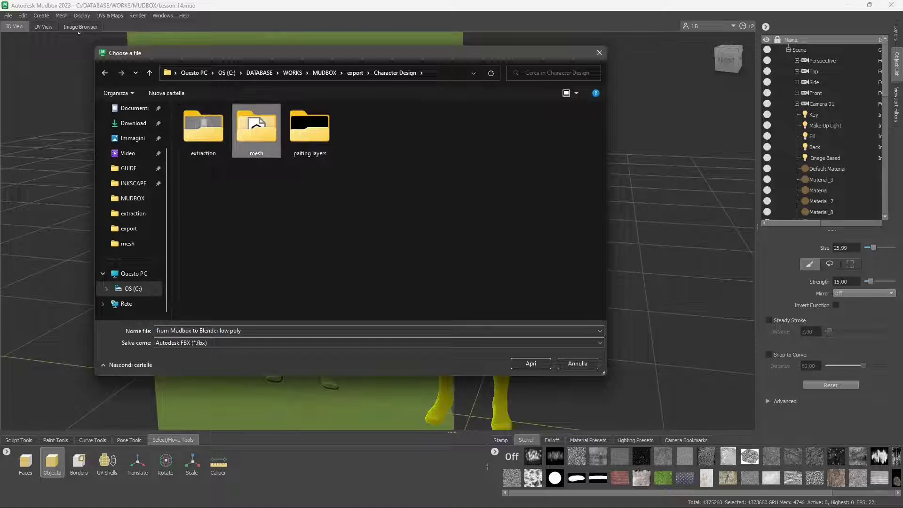
double_click(256, 131)
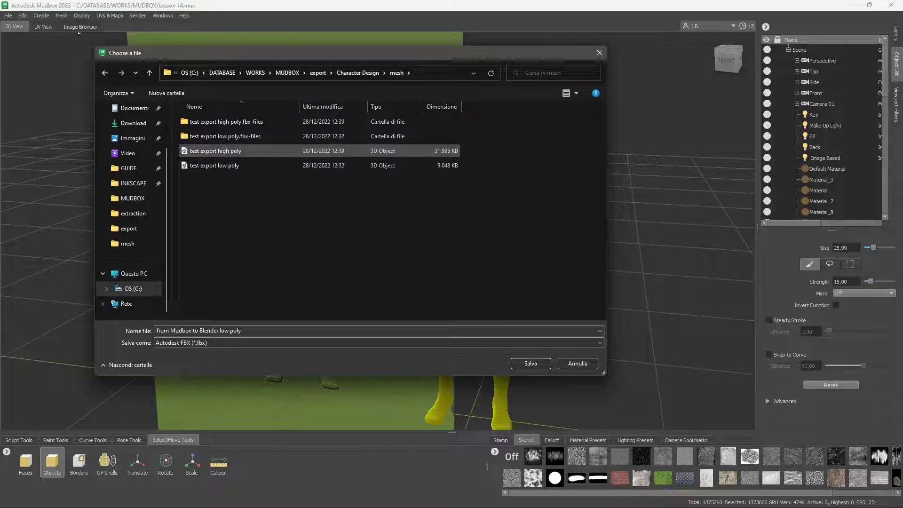
Examine the existing high poly and low poly test exports and the test export high poly.fbx-files folder, and cancel the export
click(217, 154)
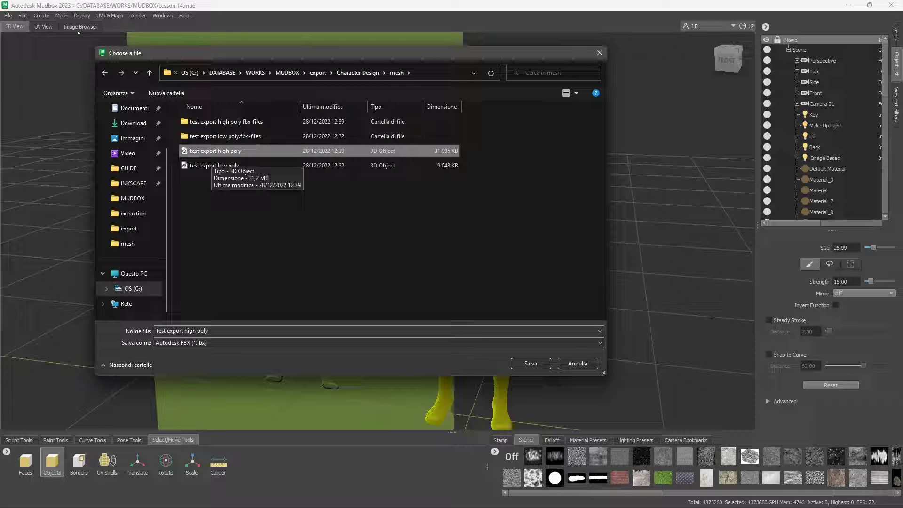
right_click(224, 155)
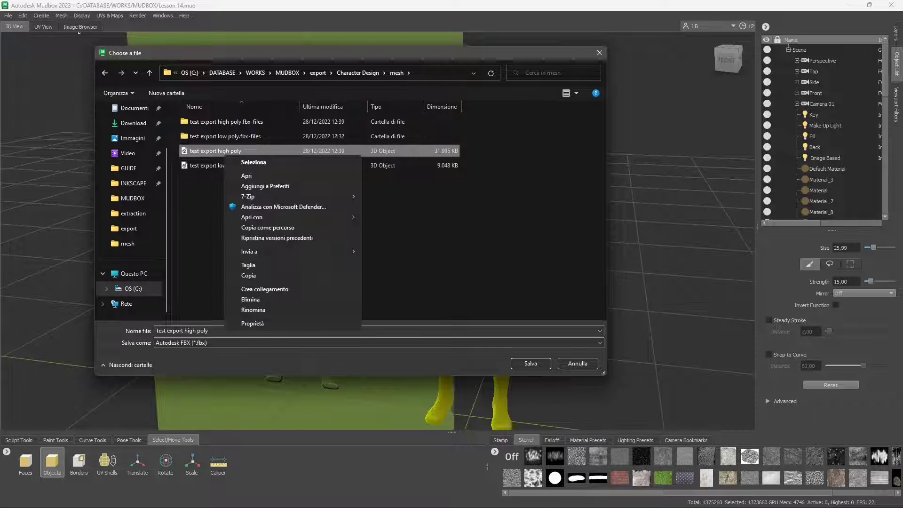
click(254, 324)
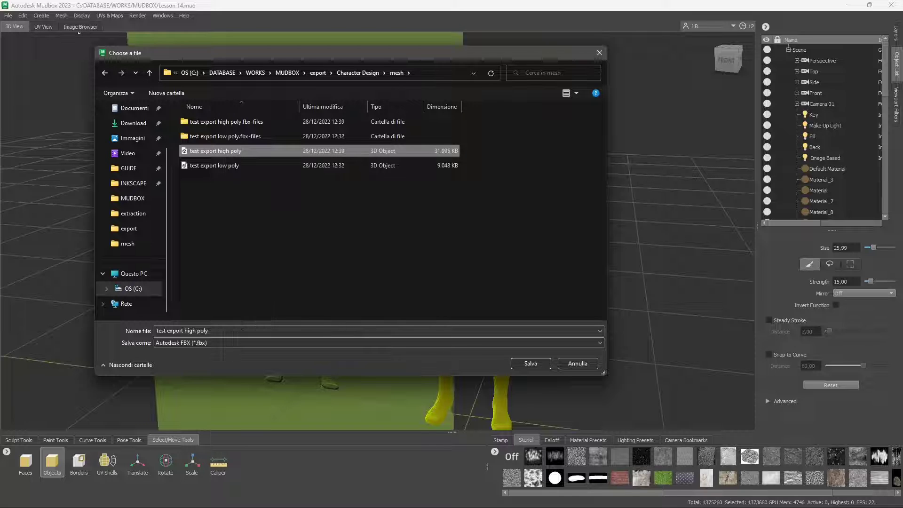
click(254, 343)
click(254, 351)
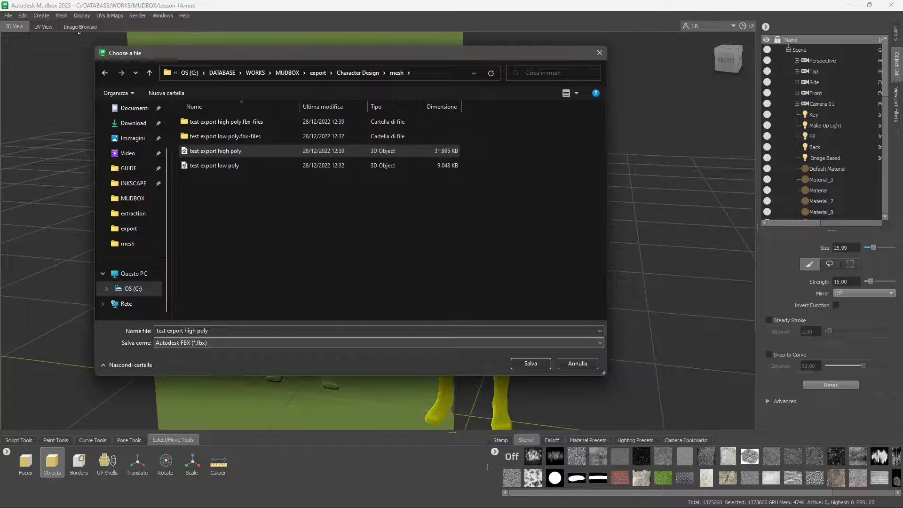
key(shift+Tab)
key(Down)
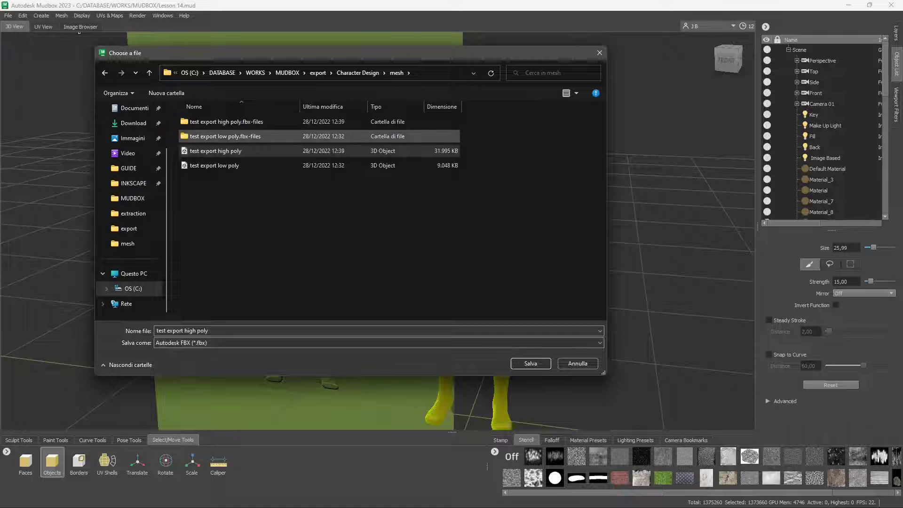
key(Down)
key(Down)
key(Up)
key(Up)
key(Down)
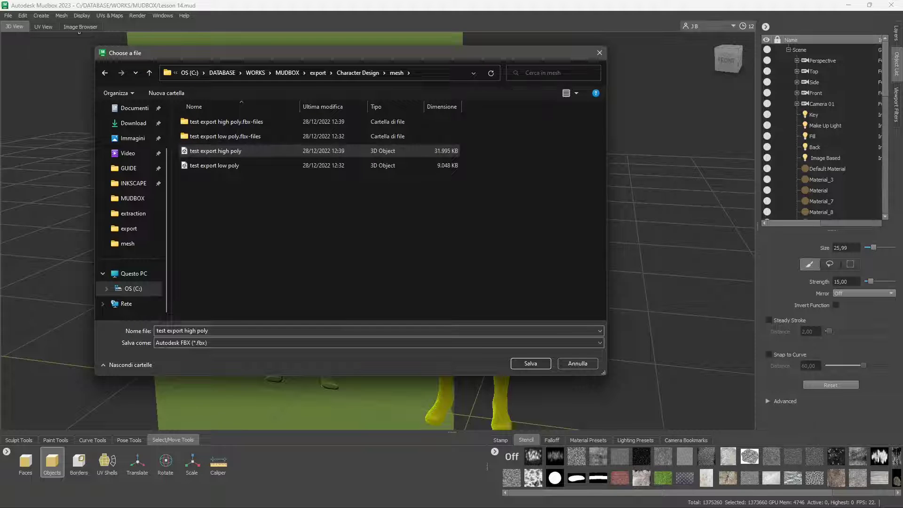
key(Down)
key(Up)
key(Up)
key(Up)
key(Return)
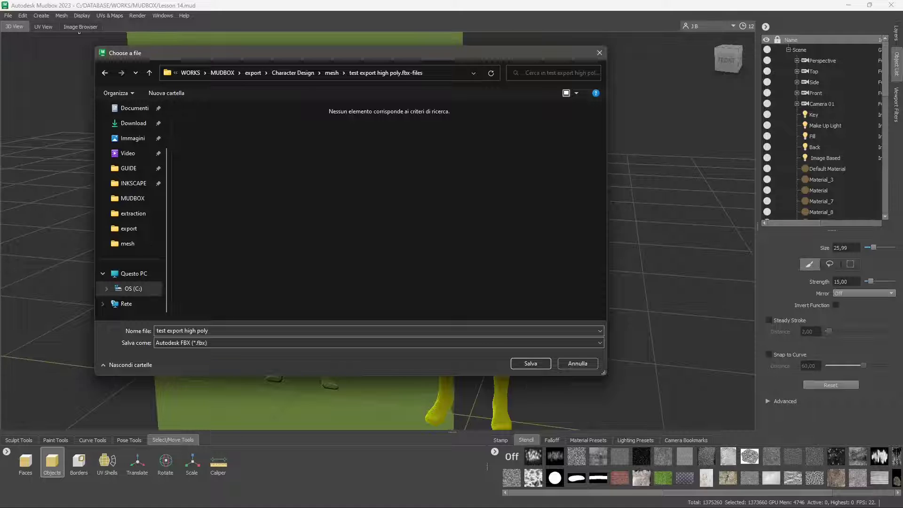
click(578, 363)
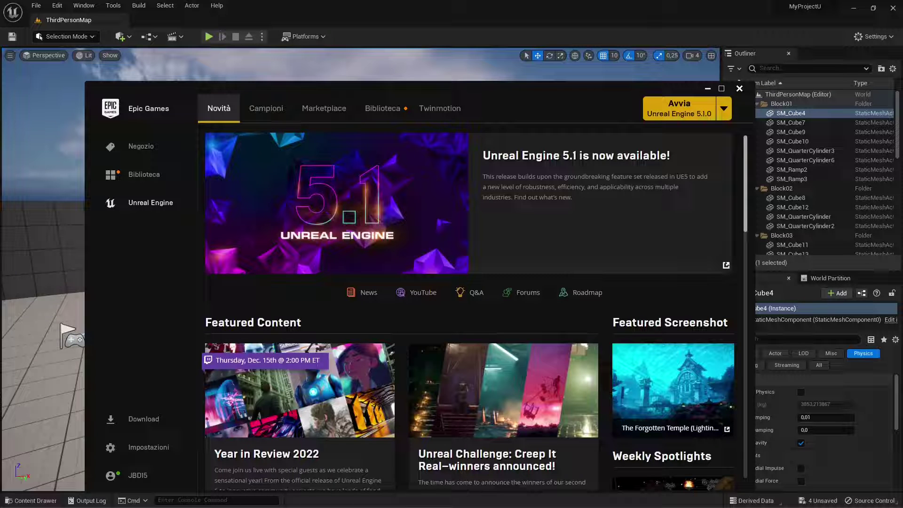
Check which Unreal Engine versions can be launched from the Epic Games Launcher, and close its window
drag(86, 82, 180, 182)
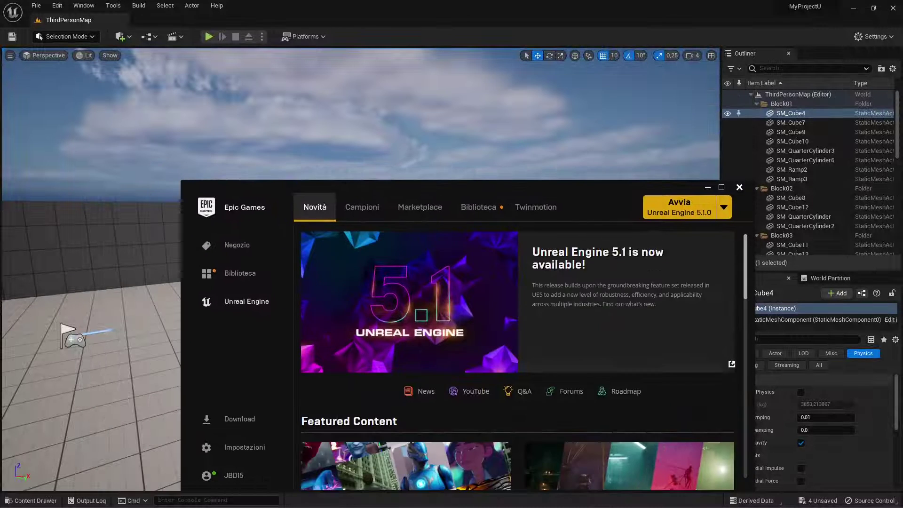
drag(242, 186, 202, 102)
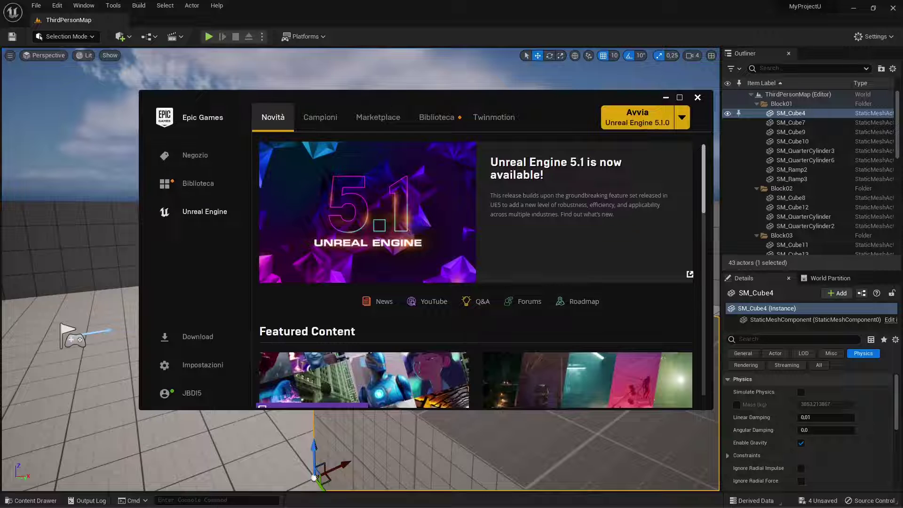
click(683, 117)
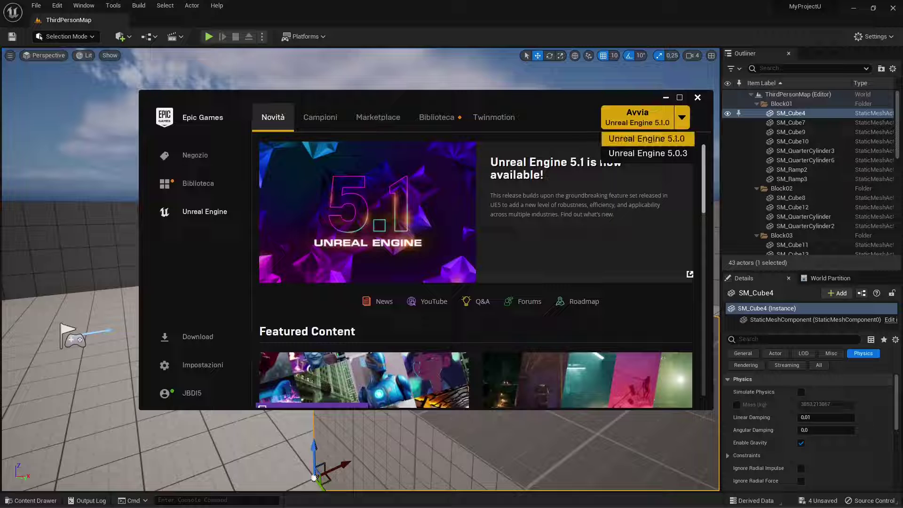
click(682, 117)
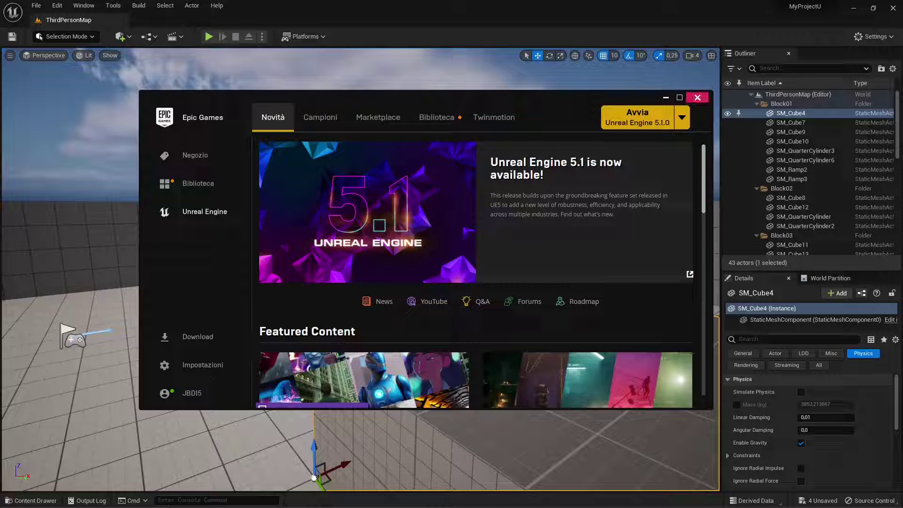
click(698, 97)
Play-test the ThirdPersonMap level by running the character forward, stop the session and view the whole level from above
mouse_move(361, 269)
right_down()
mouse_move(437, 269)
mouse_move(296, 276)
mouse_move(461, 277)
mouse_move(471, 286)
mouse_move(348, 280)
mouse_move(363, 272)
right_up()
key(s)
key(w)
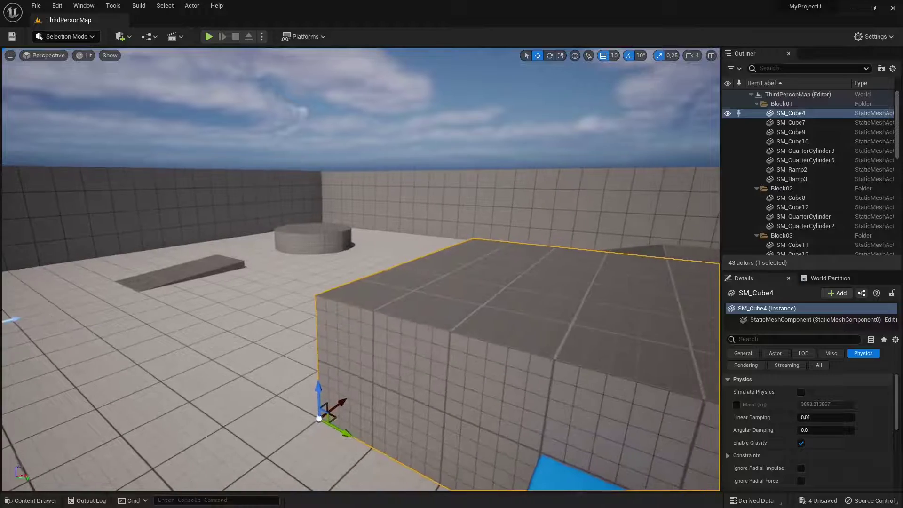
click(208, 36)
click(361, 269)
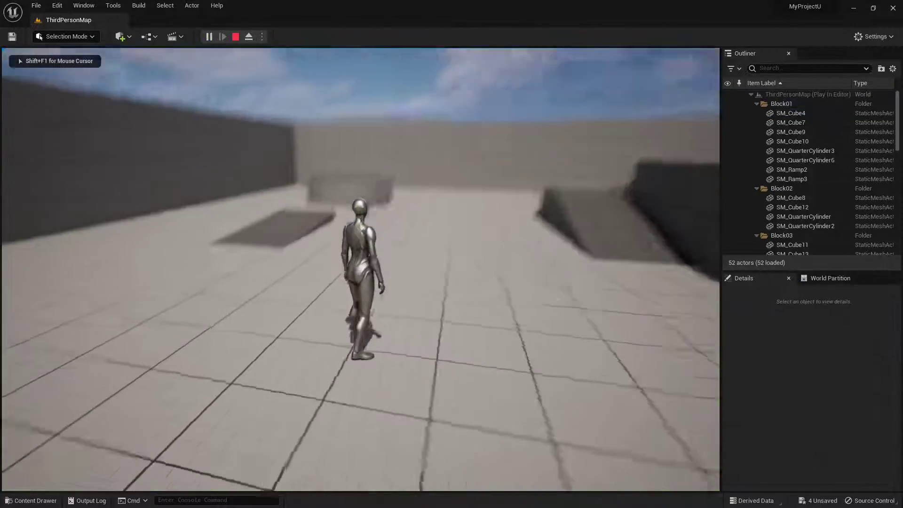
key(w)
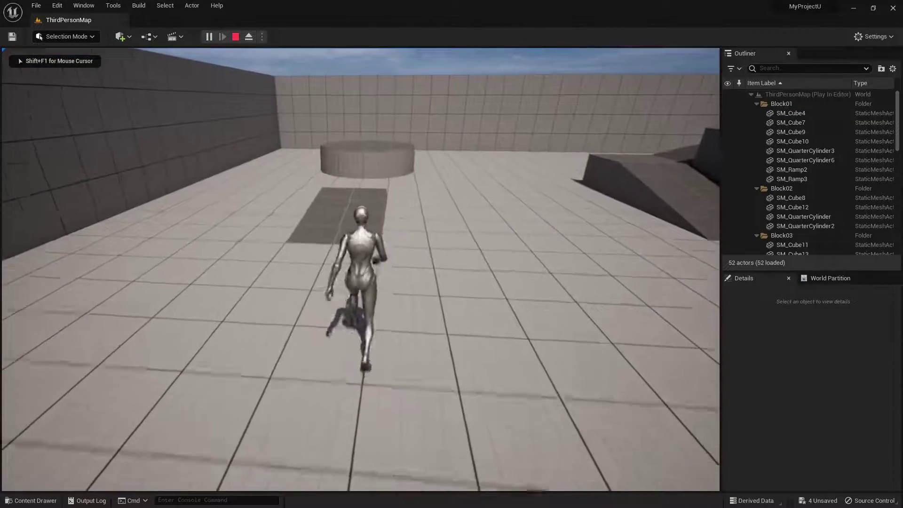
key(Escape)
key(s)
right_drag(360, 269, 407, 217)
key(s)
key(a)
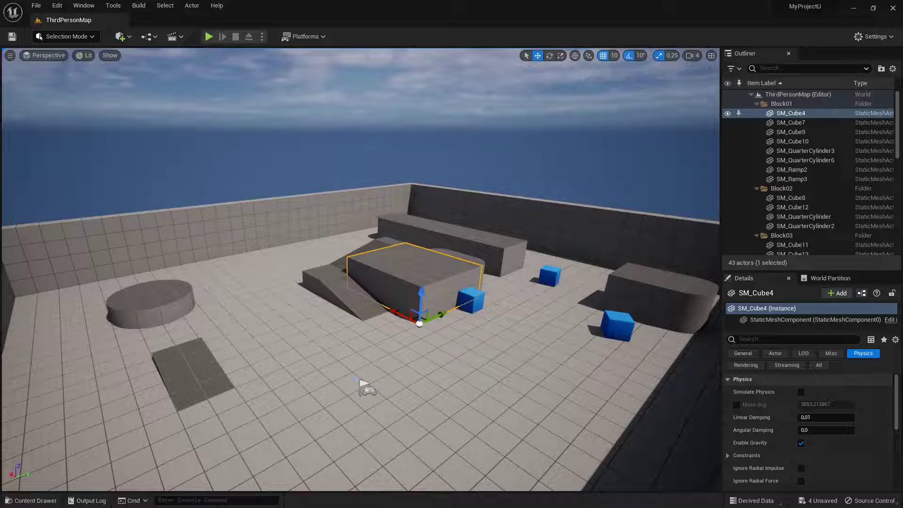
Try to import the test export high poly file from the mesh folder with a Datasmith file import
click(120, 36)
mouse_move(157, 92)
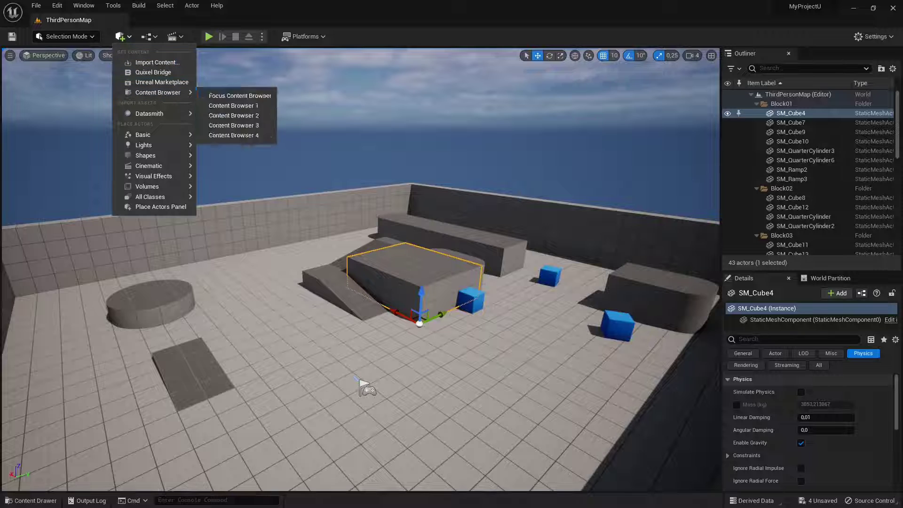
mouse_move(150, 114)
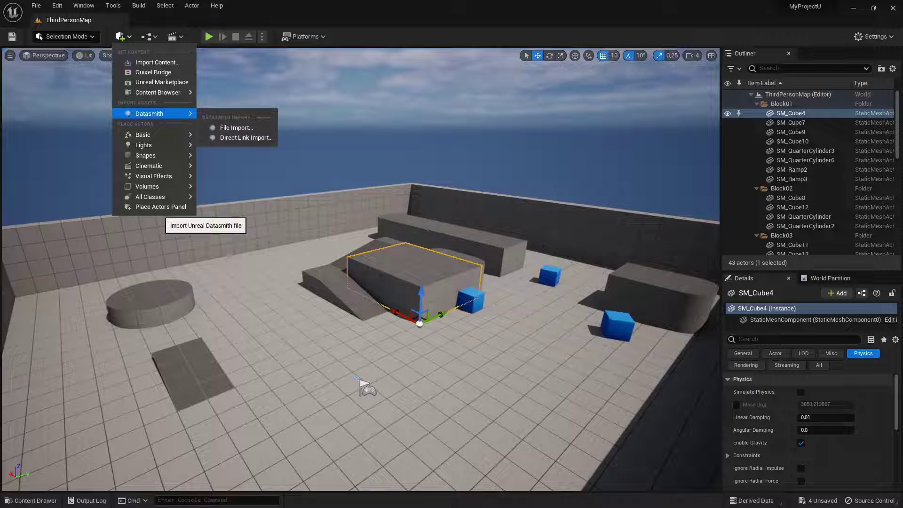
click(227, 128)
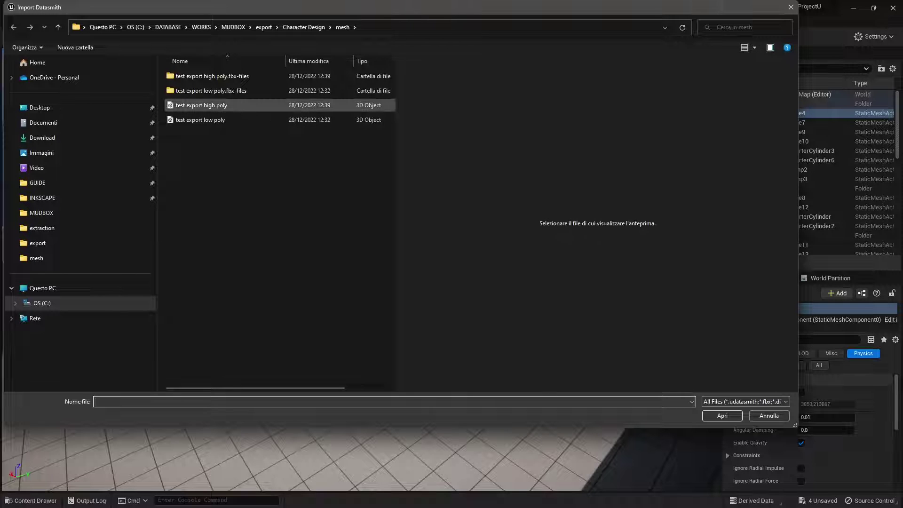
click(201, 105)
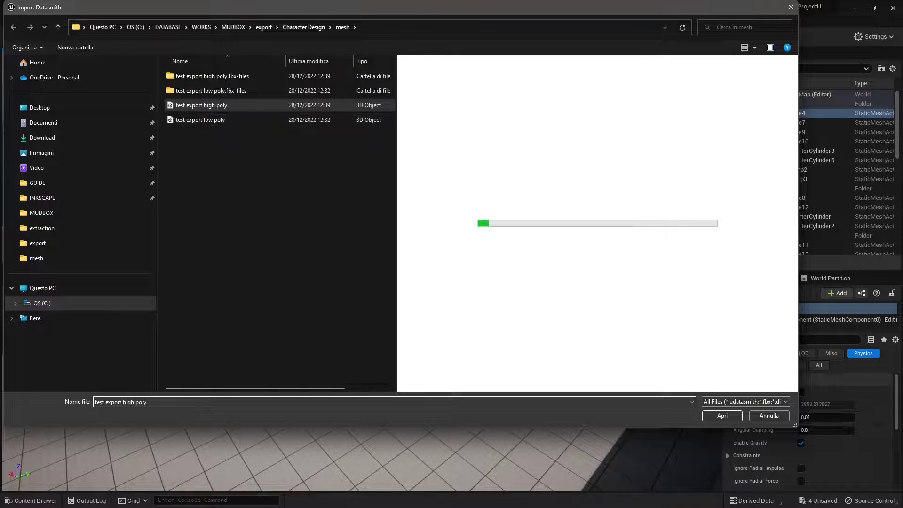
click(722, 416)
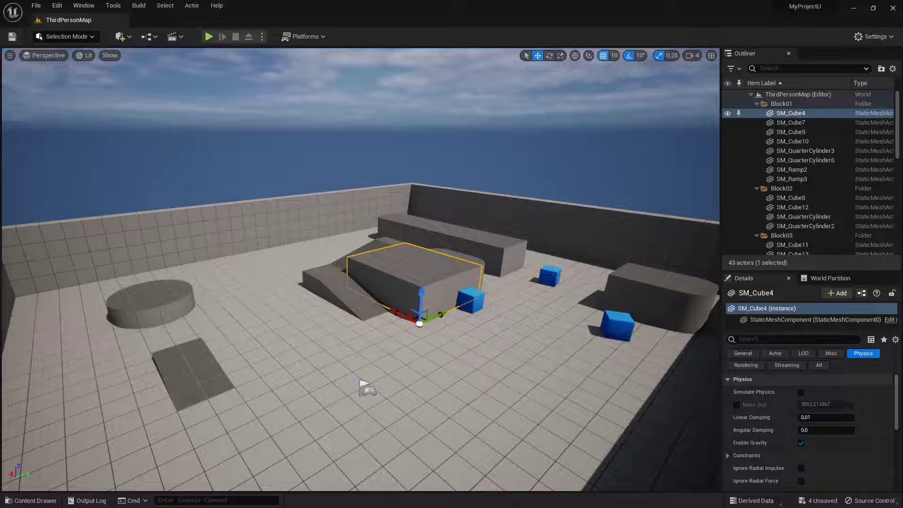
Choose the test export high poly file for import into the Content folder, checking the textures in its fbx-files folder first
key(ctrl+space)
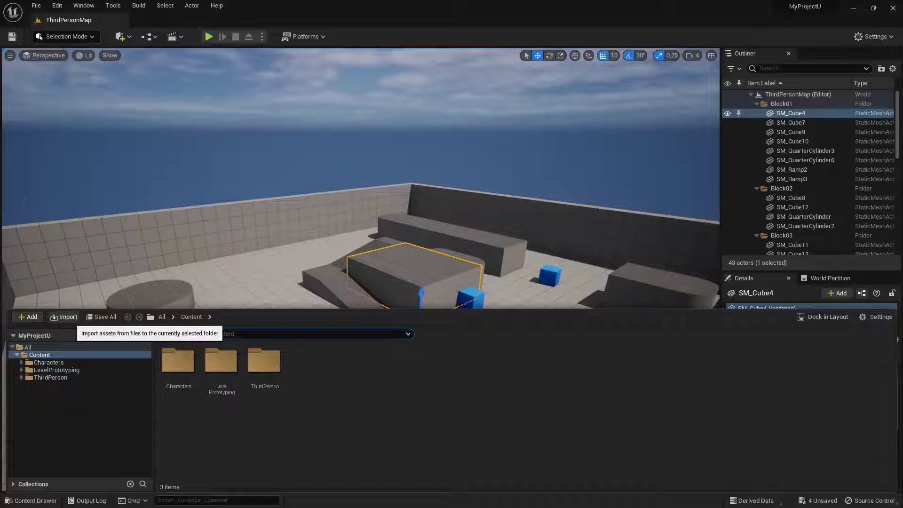
click(70, 318)
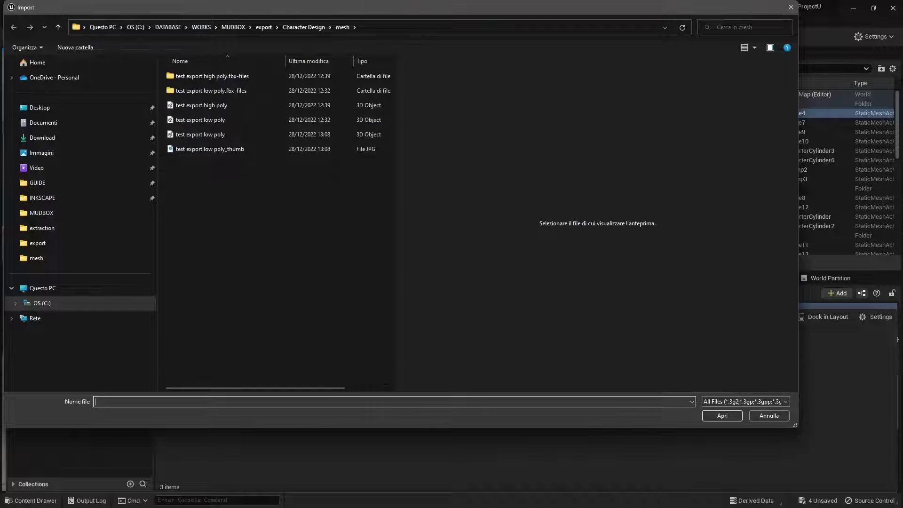
click(202, 106)
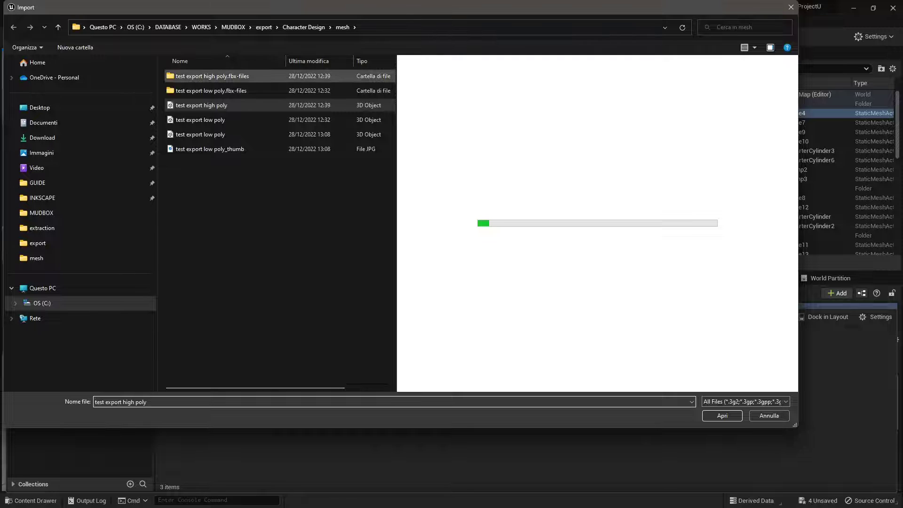
double_click(207, 77)
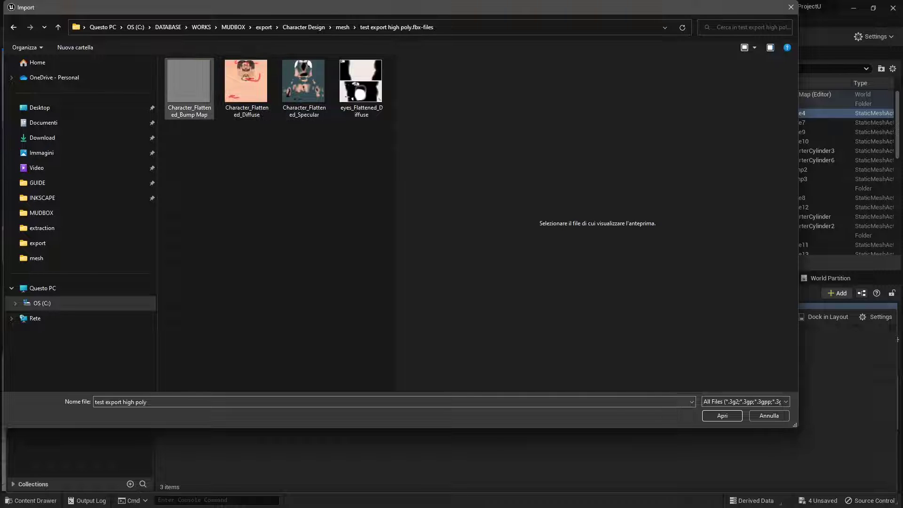
key(alt+Left)
click(202, 105)
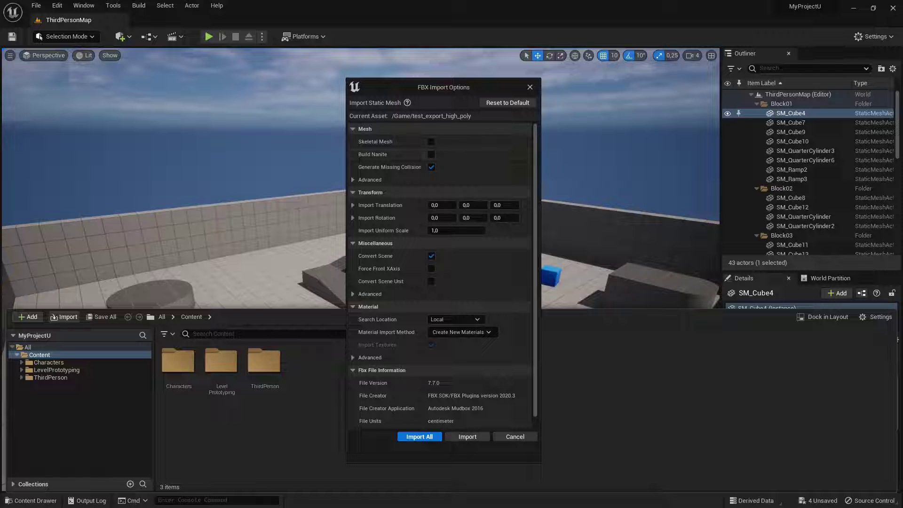
Import everything from the high poly FBX as a skeletal mesh with new materials, and clear and close the message log
click(431, 142)
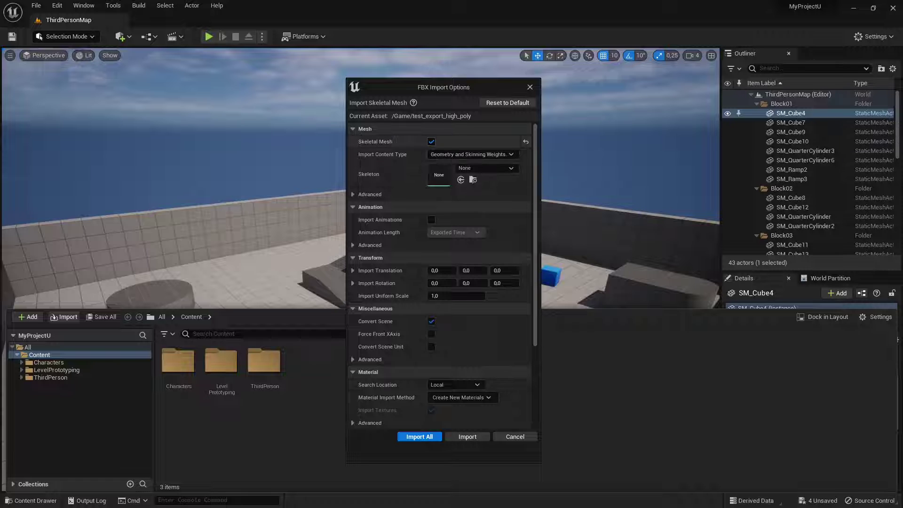
click(432, 142)
click(432, 142)
scroll(465, 155, down, 2)
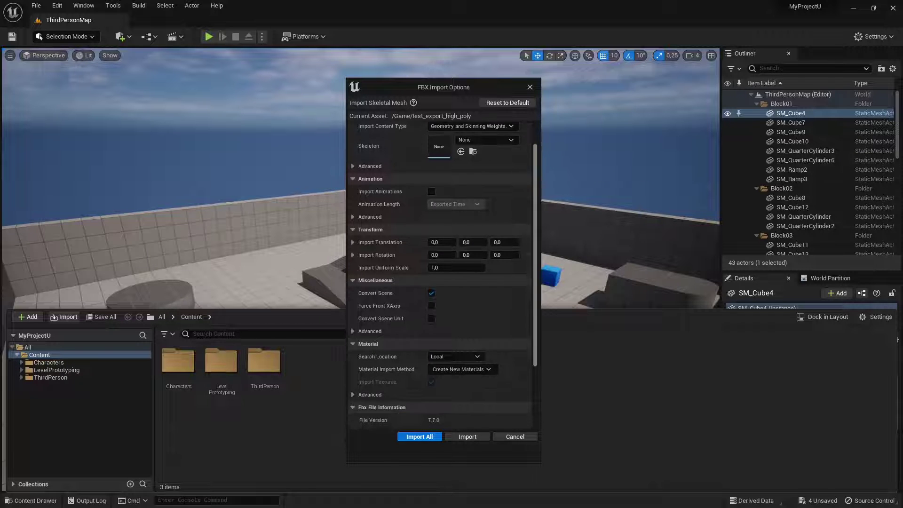
scroll(442, 275, down, 5)
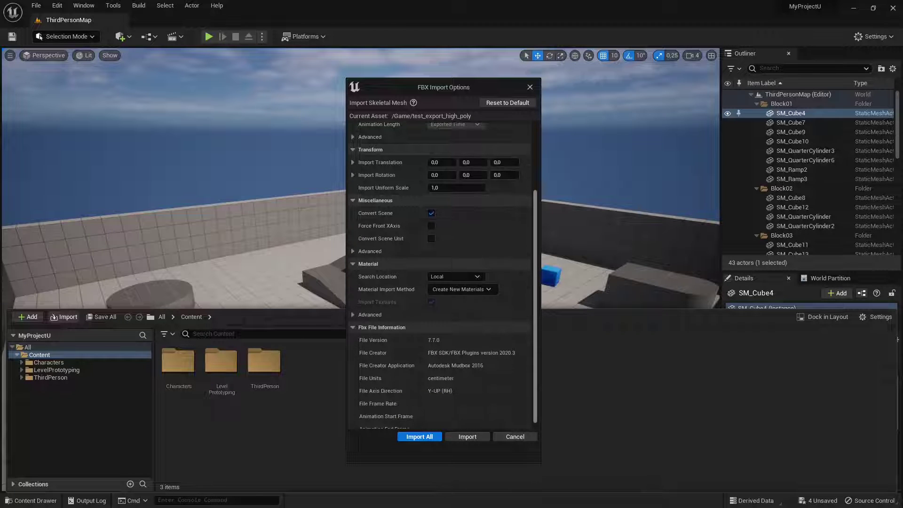
scroll(443, 275, down, 1)
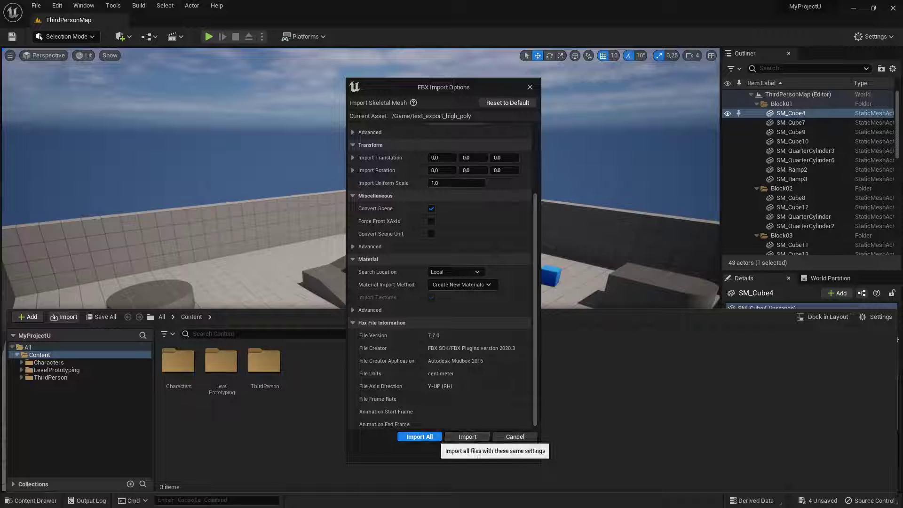
click(428, 438)
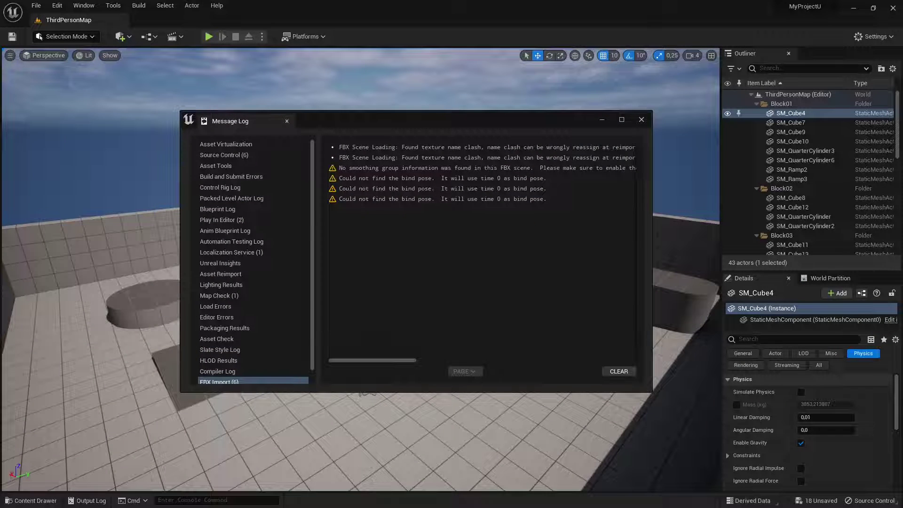
click(619, 372)
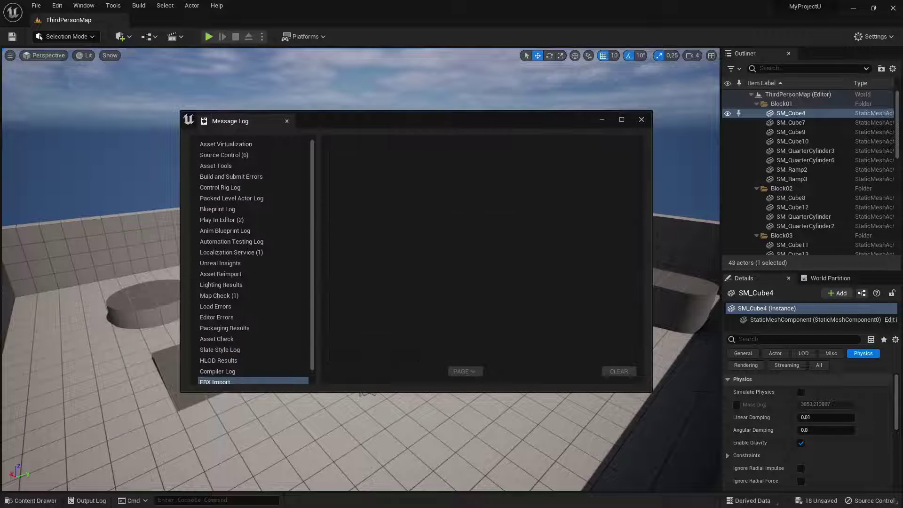
click(642, 119)
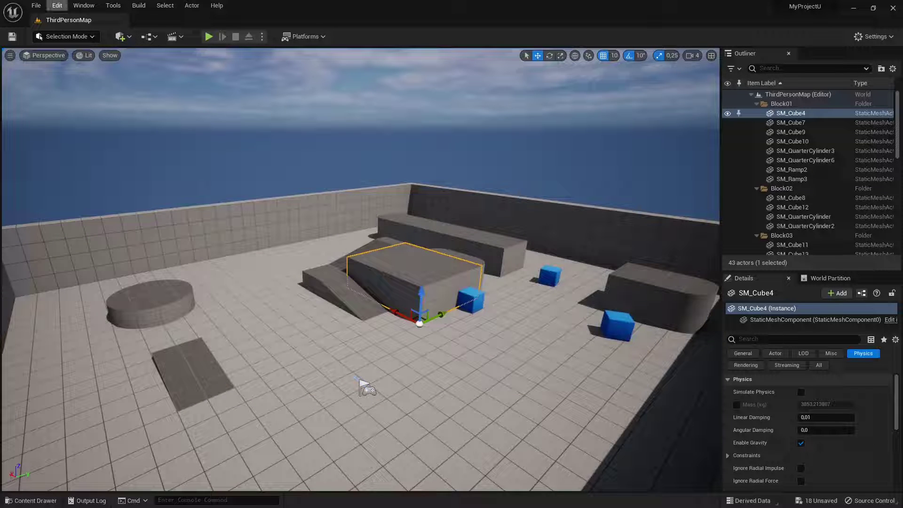
Search the plugins for fbx and check that the Datasmith FBX Importer is enabled
click(57, 5)
click(80, 151)
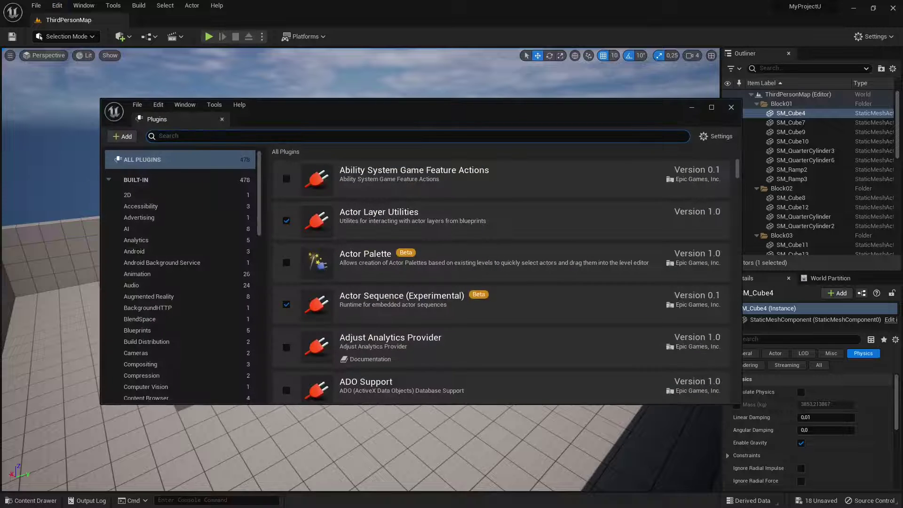
text(fbx)
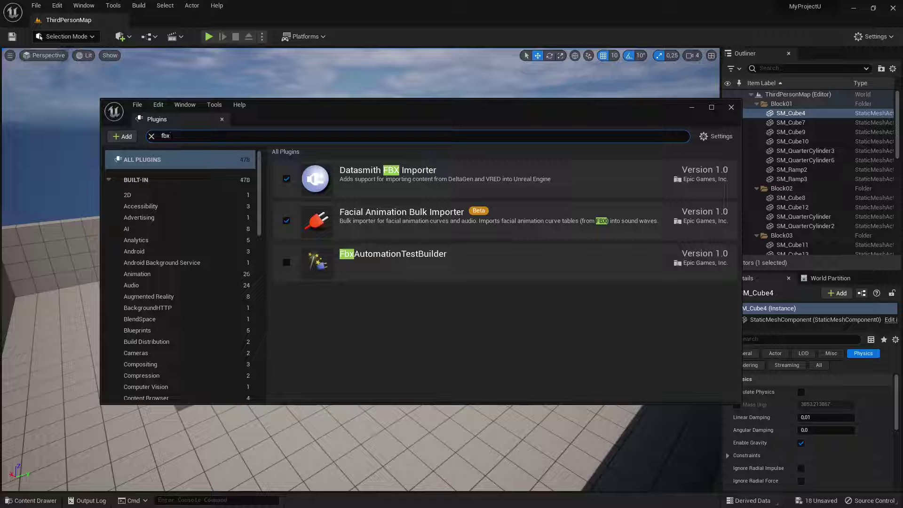
click(286, 179)
click(286, 179)
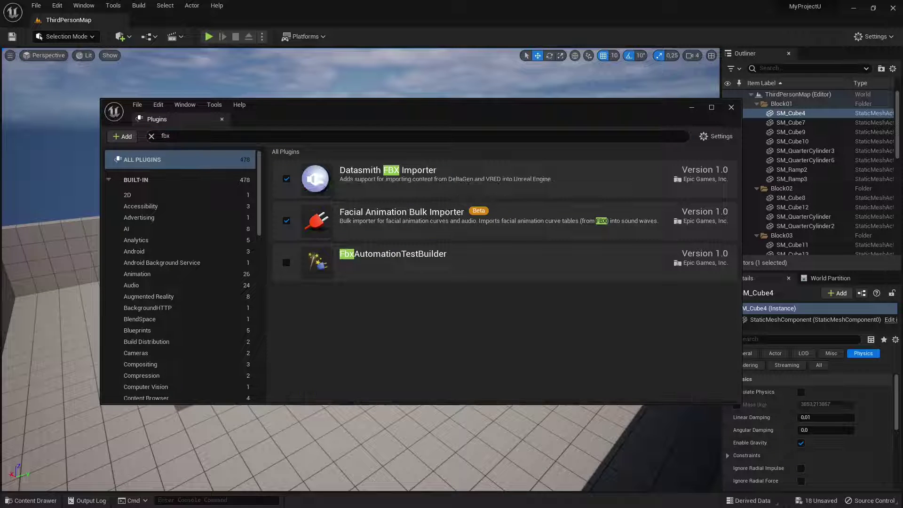
click(287, 179)
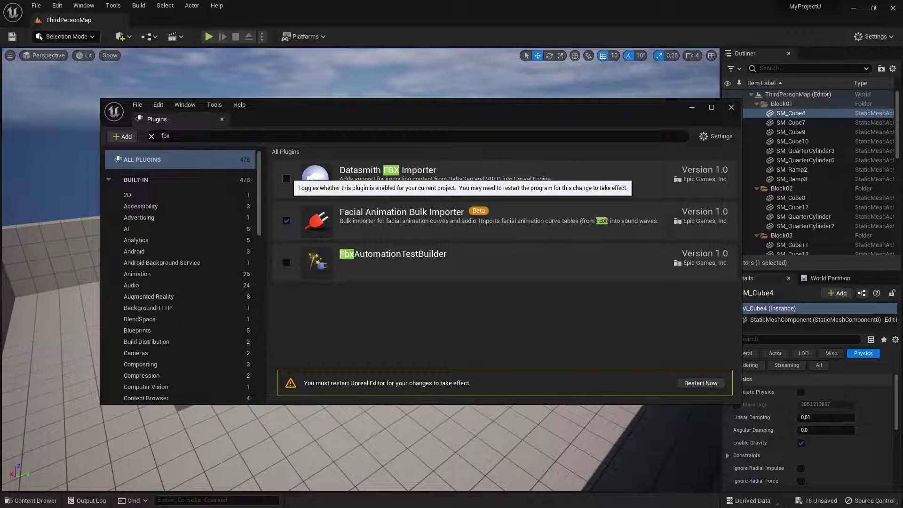
click(286, 179)
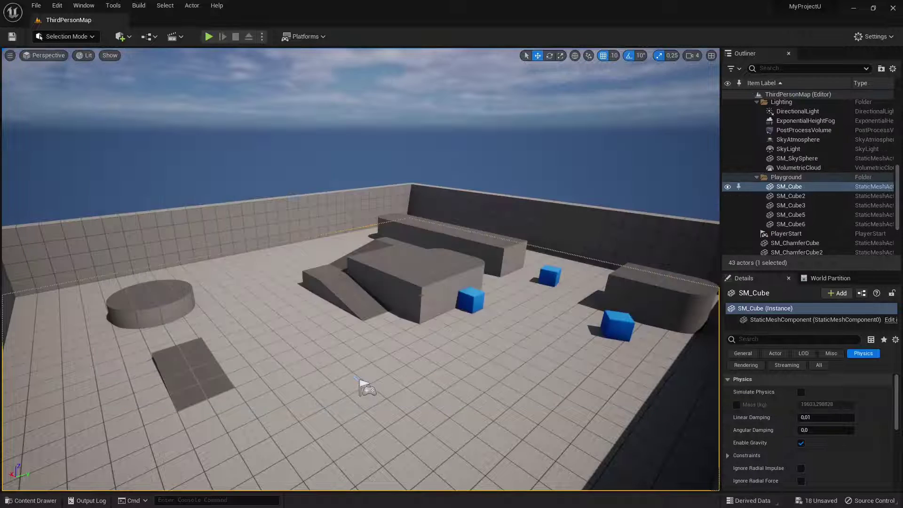
Look through the imported character materials, textures and meshes in the Content folder
click(28, 501)
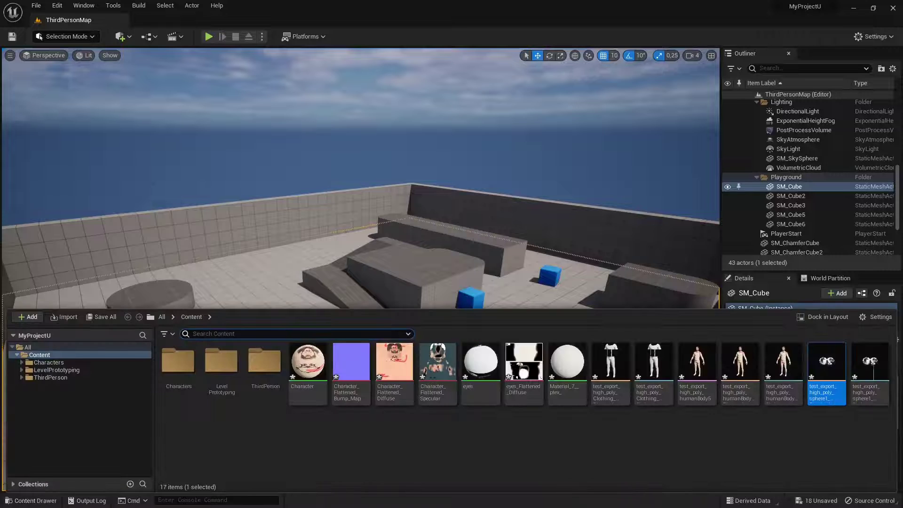
click(610, 367)
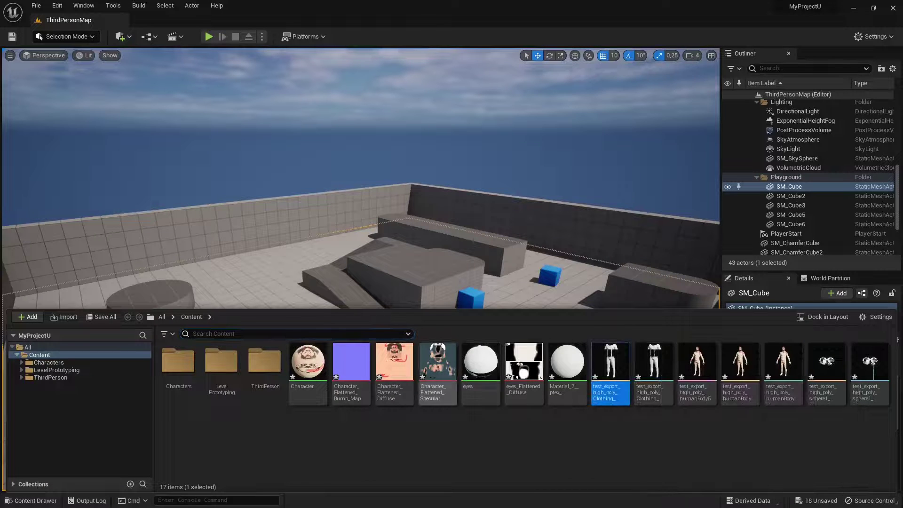
click(308, 365)
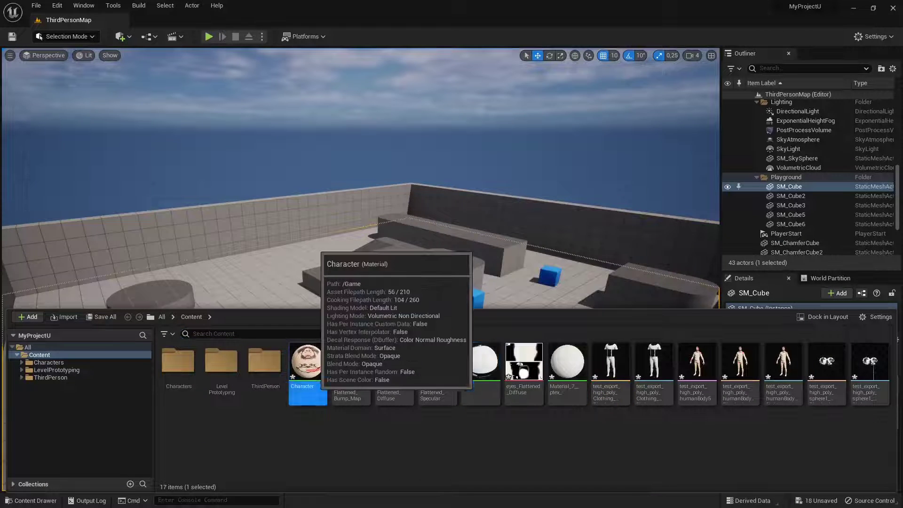
key(Right)
key(Right)
key(Right)
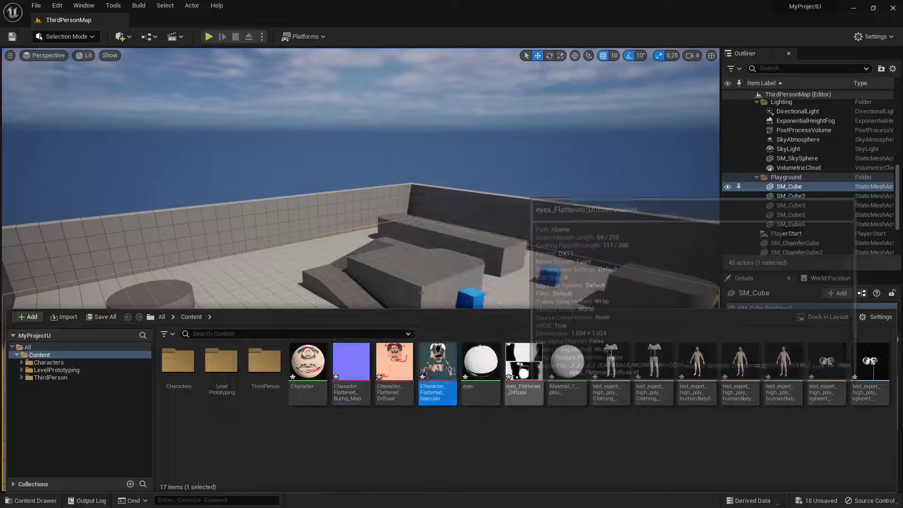
key(Right)
key(Right)
key(Right)
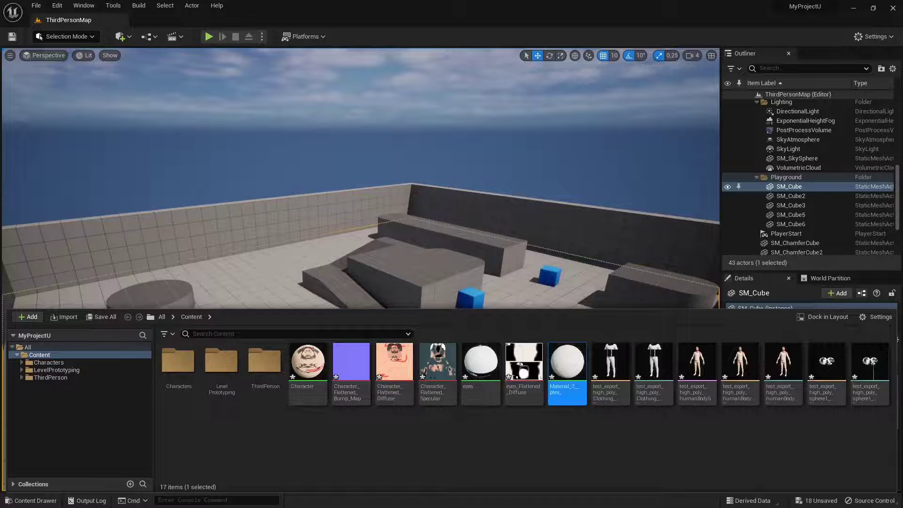
key(Left)
key(Left)
key(Left)
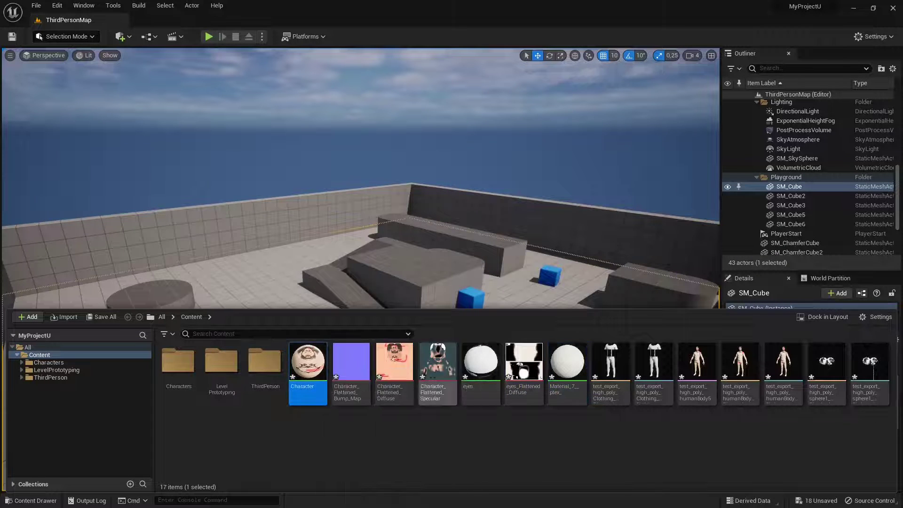
Place all the test_export_high_poly clothing, humanBody and sphere1 assets together on top of the large central block in the level
click(589, 372)
click(611, 369)
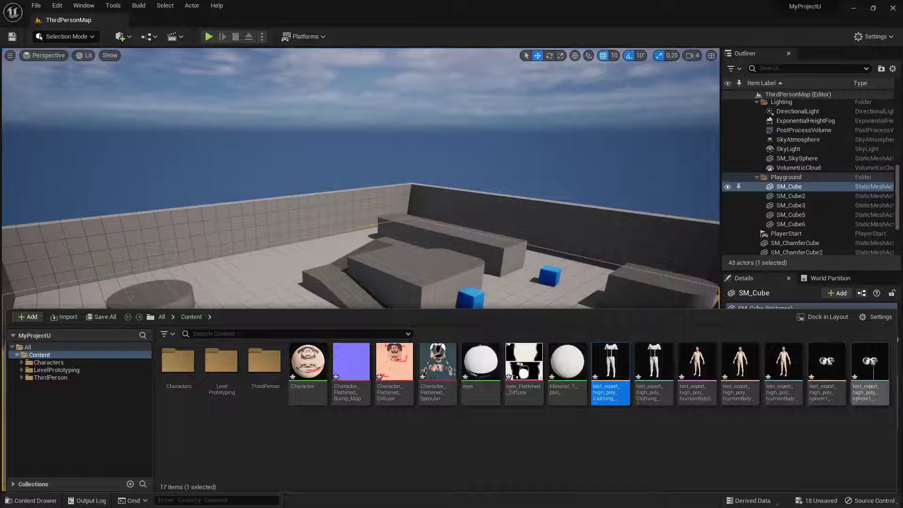
shift+click(870, 374)
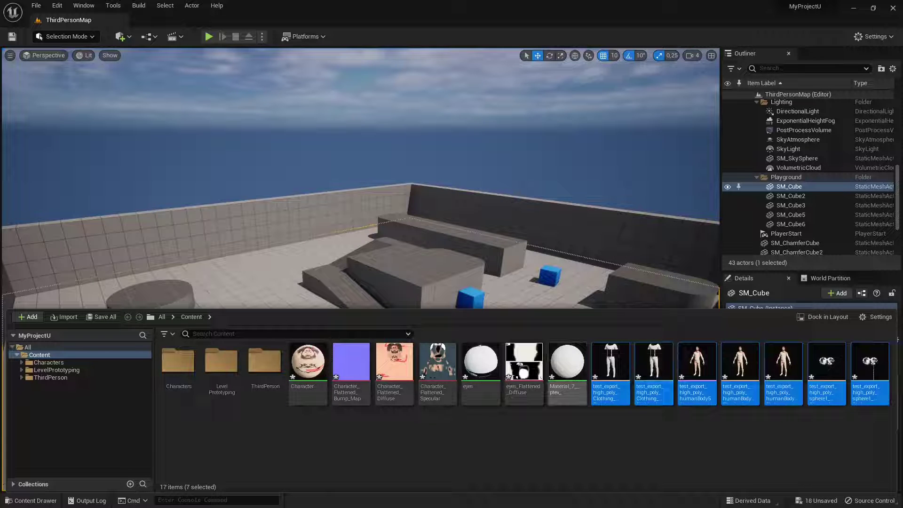
drag(619, 369, 419, 281)
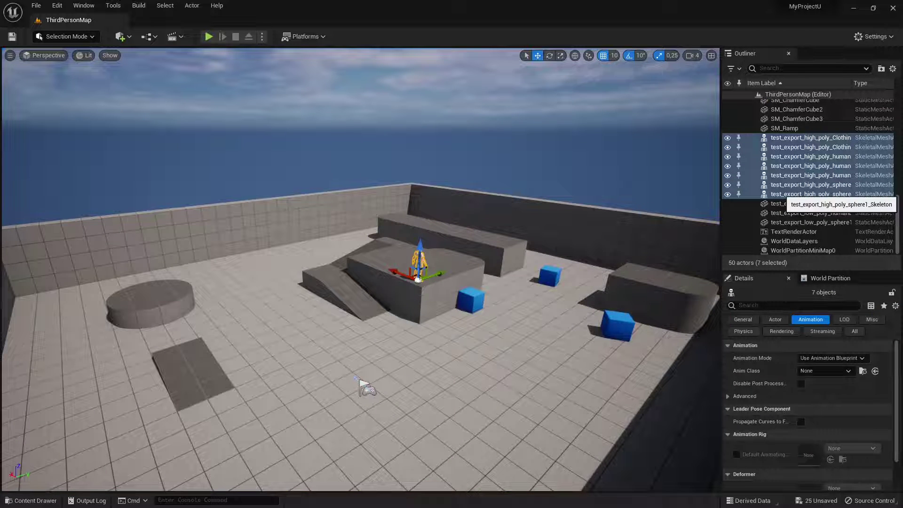
Examine the placed character up close from the front, selecting its eye mesh and its clothing mesh
right_drag(555, 188, 395, 207)
key(w)
key(w)
key(d)
right_drag(357, 272, 358, 260)
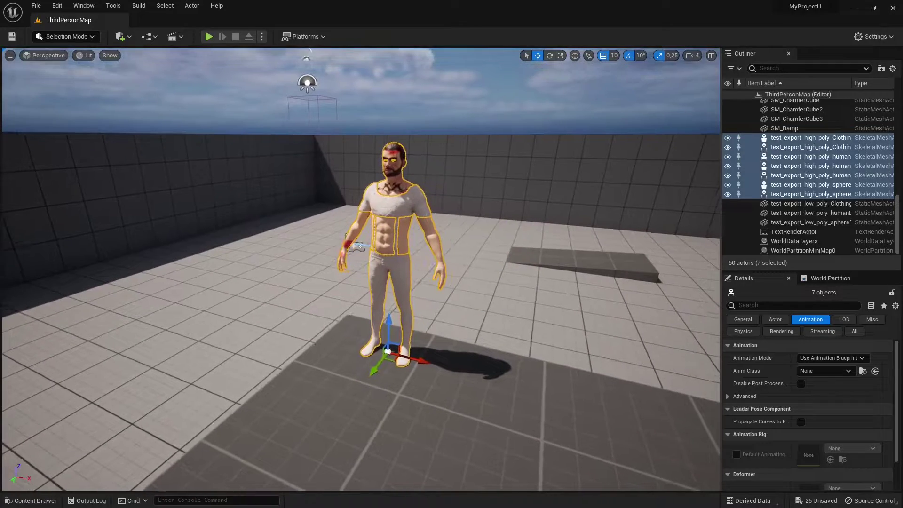
click(394, 161)
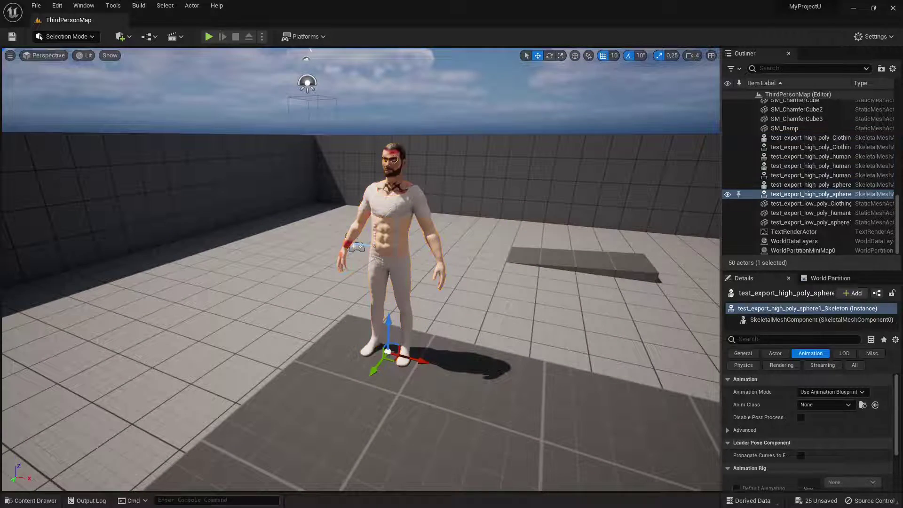
mouse_move(394, 160)
right_down()
mouse_move(442, 151)
mouse_move(403, 144)
mouse_move(408, 123)
mouse_move(399, 151)
right_up()
click(436, 151)
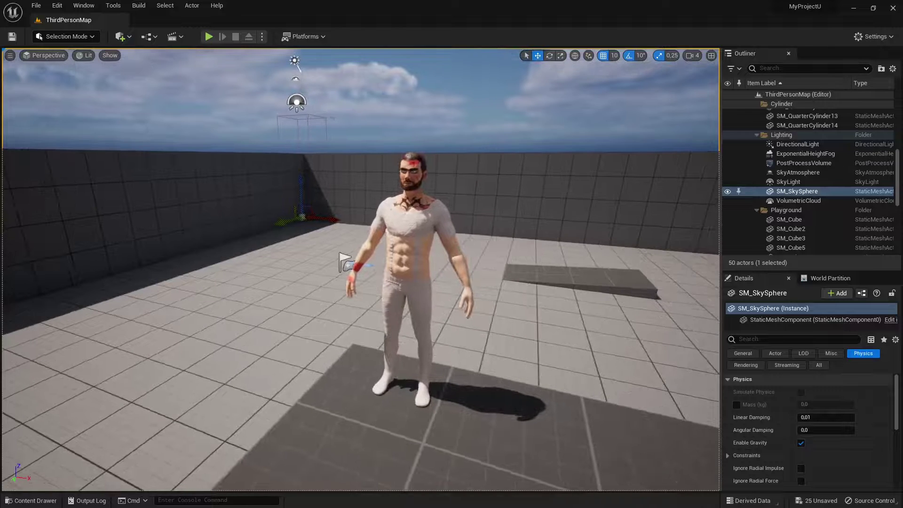
click(407, 220)
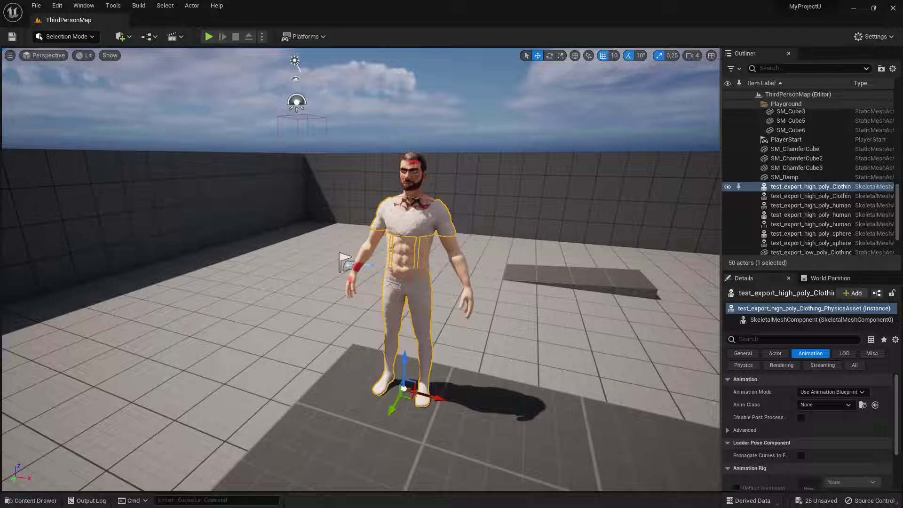
Open the Material_7__ptex_ material from the Content folder for editing
click(31, 501)
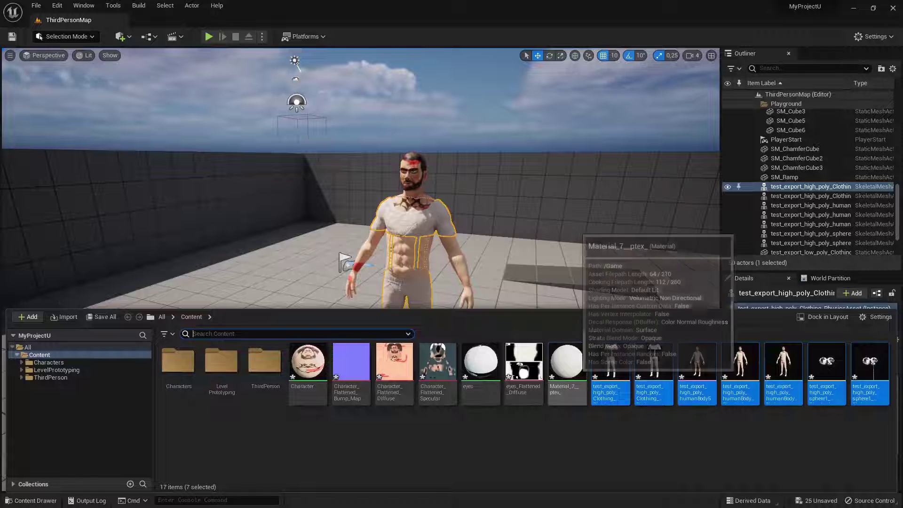
click(567, 364)
double_click(566, 365)
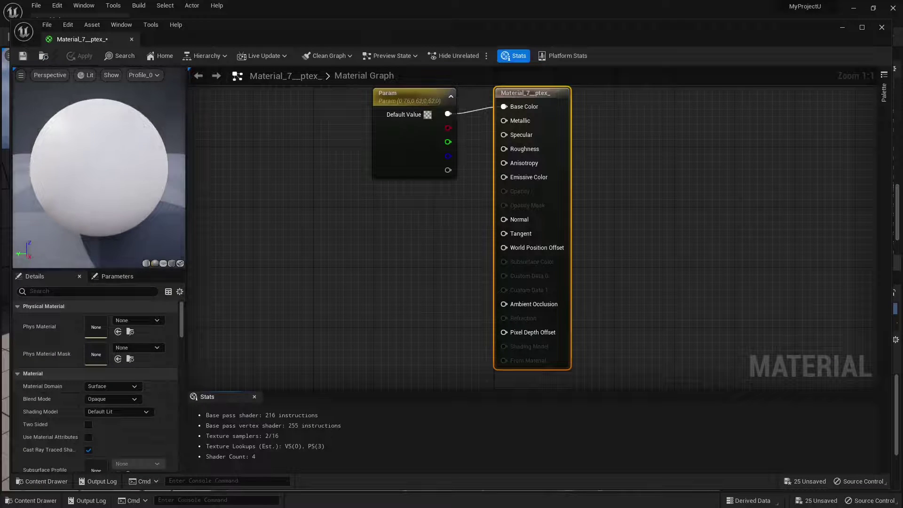
Align the Param node with the material node, set its default colour to dark blue (0, 0.013, 0.146), and apply the material change
drag(516, 92, 584, 130)
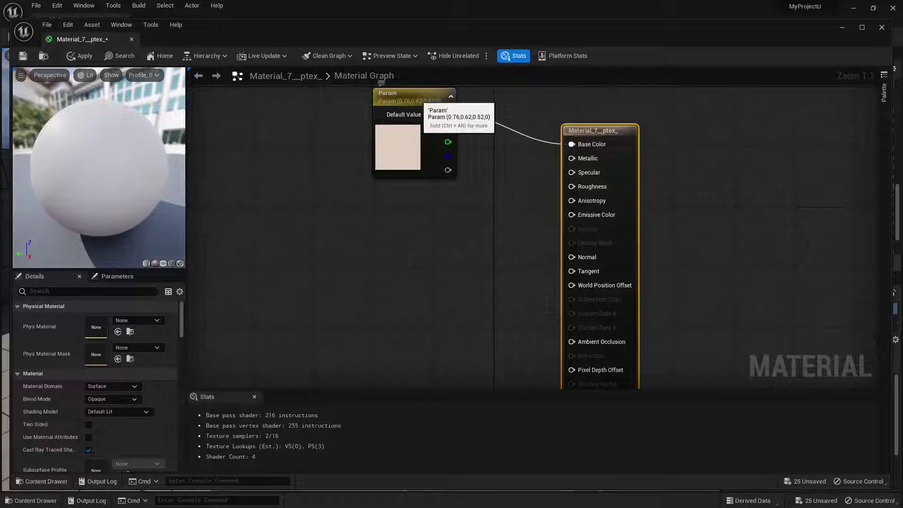
drag(382, 91, 376, 121)
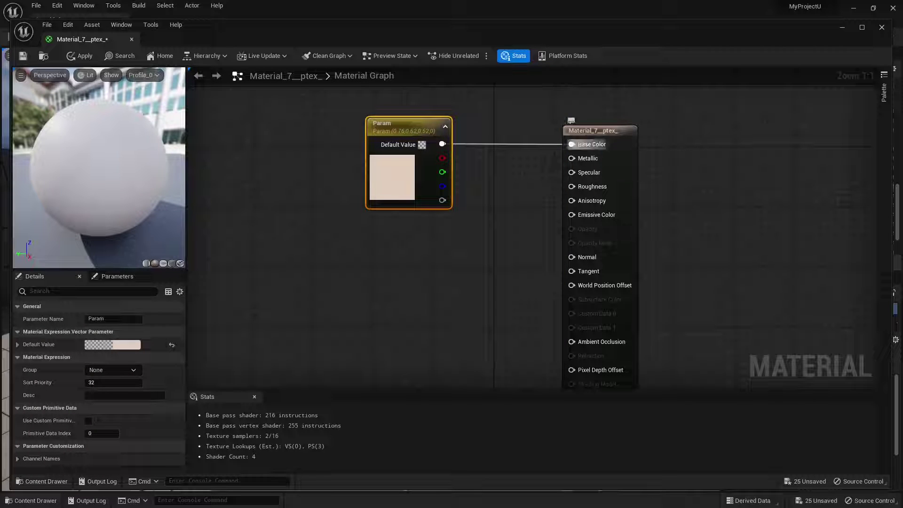
click(123, 345)
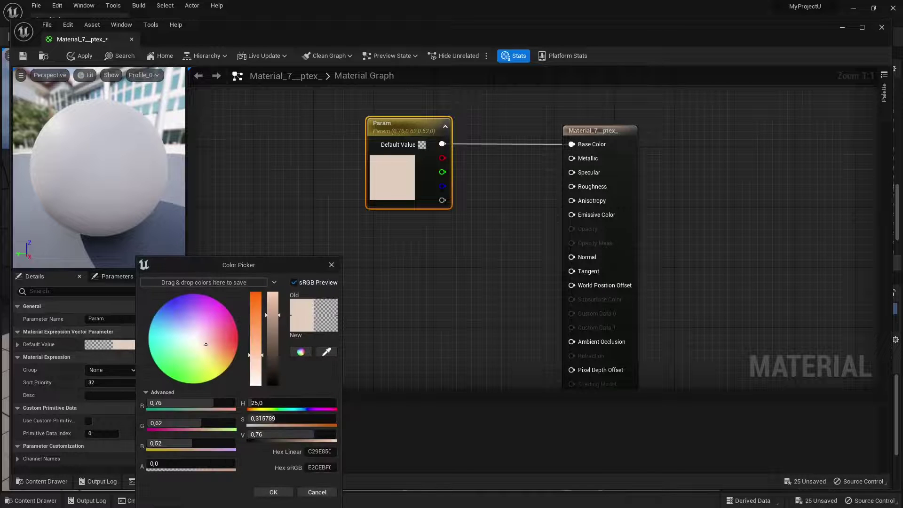
click(167, 302)
drag(273, 316, 274, 369)
click(273, 492)
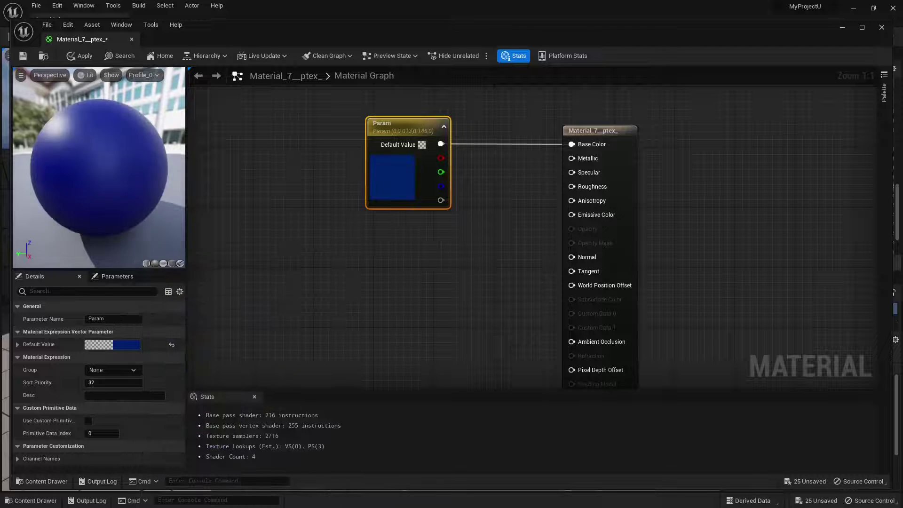
click(81, 56)
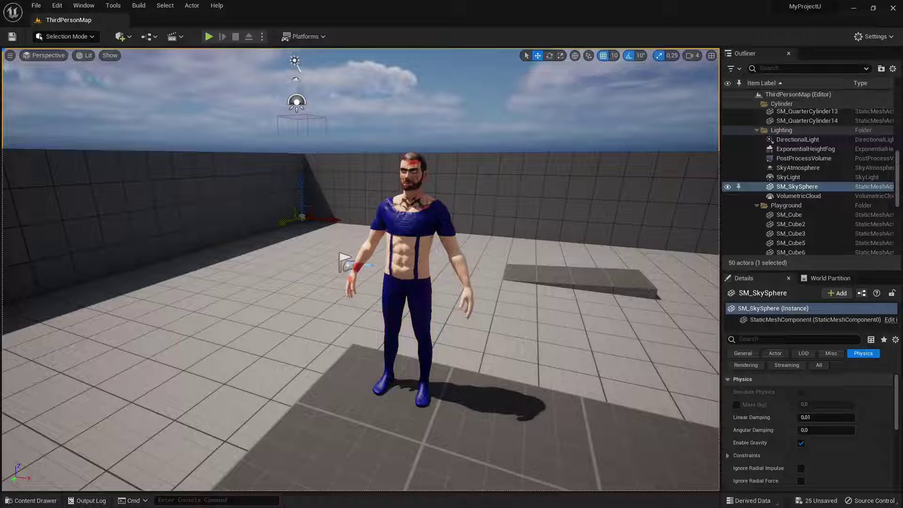
Restore the Unreal level editor window and size it beside Mudbox, framing the full character for a side-by-side comparison
key(super+Down)
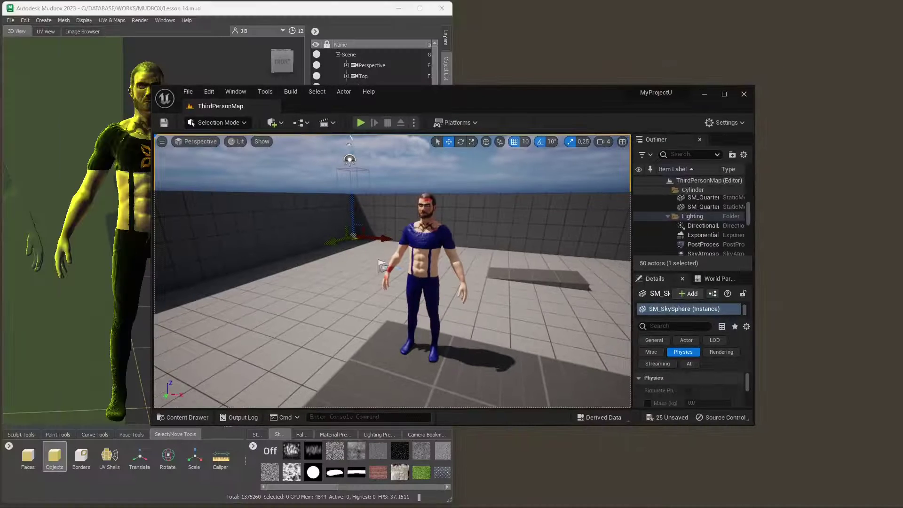
drag(475, 99, 621, 16)
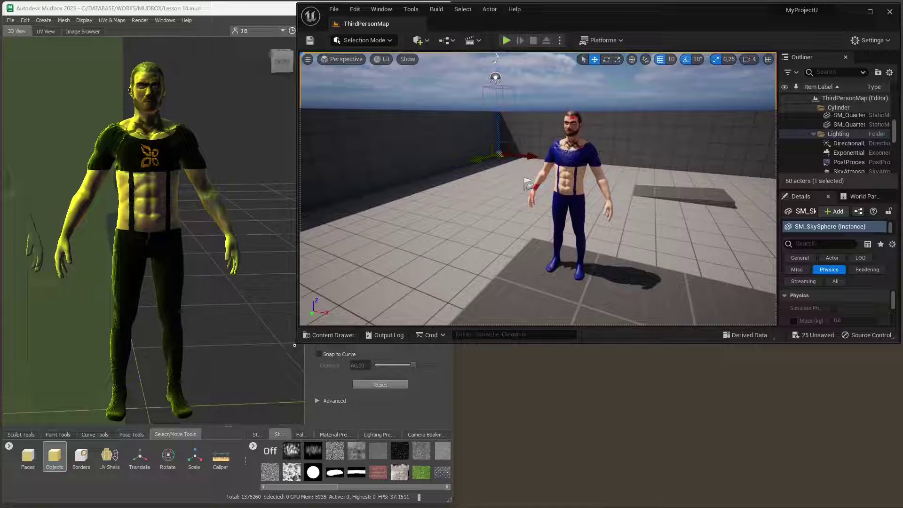
drag(298, 344, 456, 500)
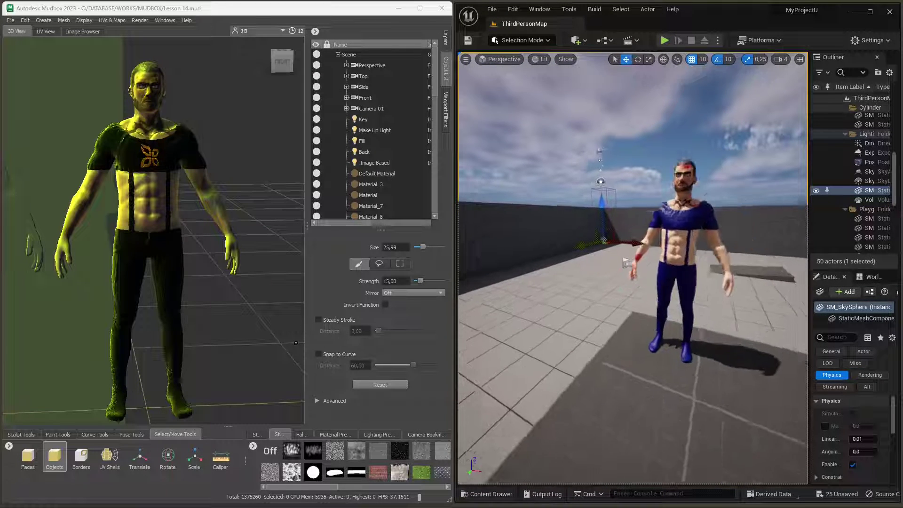
mouse_move(633, 268)
right_down()
mouse_move(642, 270)
mouse_move(640, 258)
right_up()
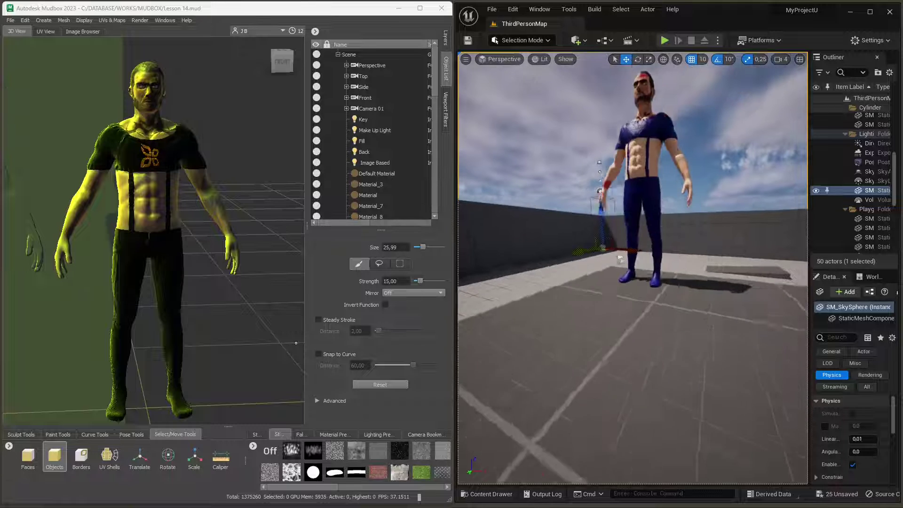
middle_drag(640, 259, 633, 229)
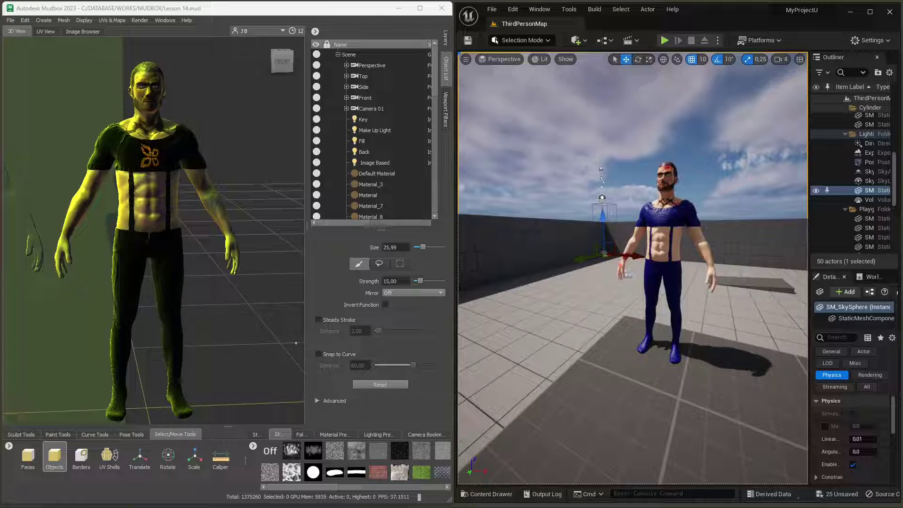